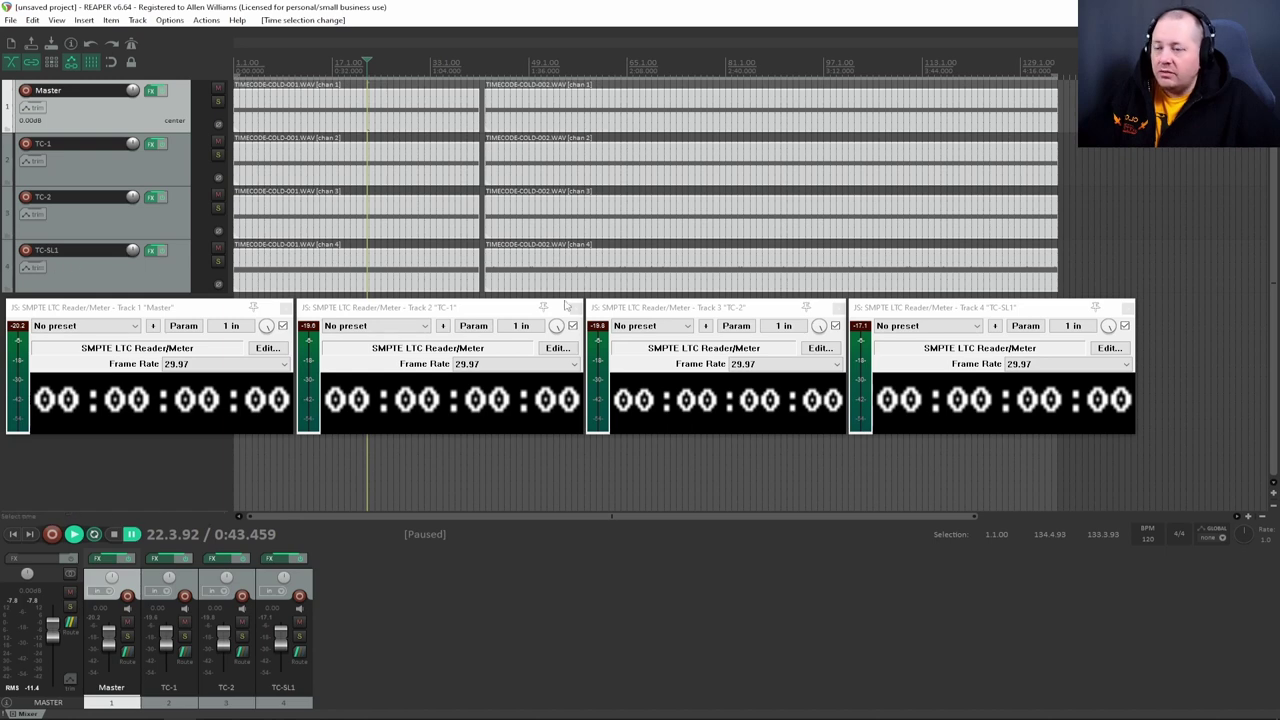
Step: Play the four timecode tracks from the project start and pause after about 3 seconds to compare the LTC readers
key(Home)
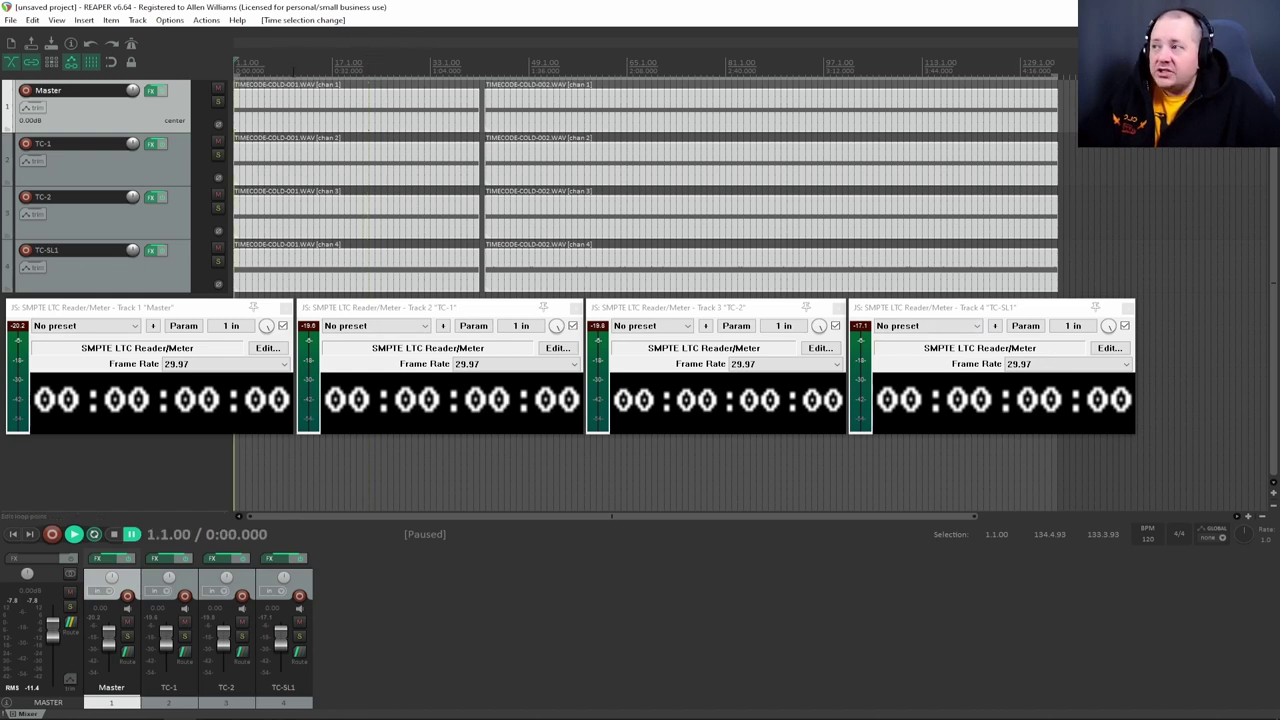
key(space)
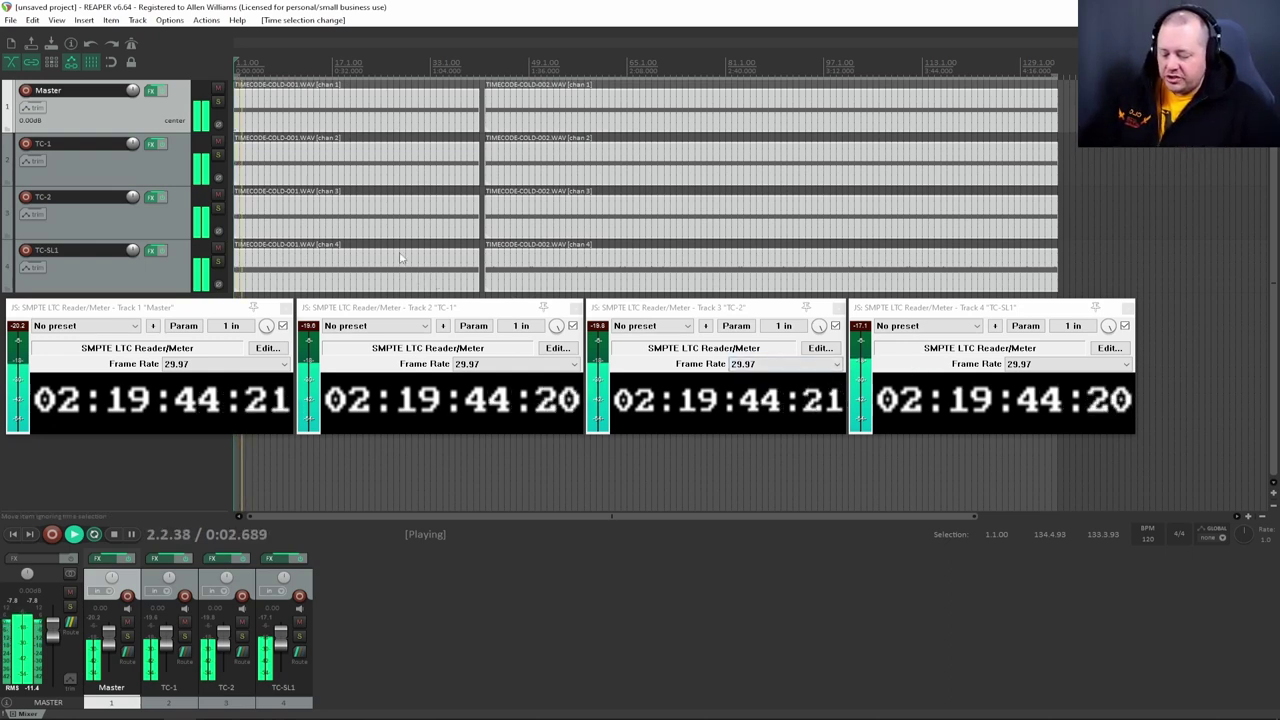
key(ctrl+space)
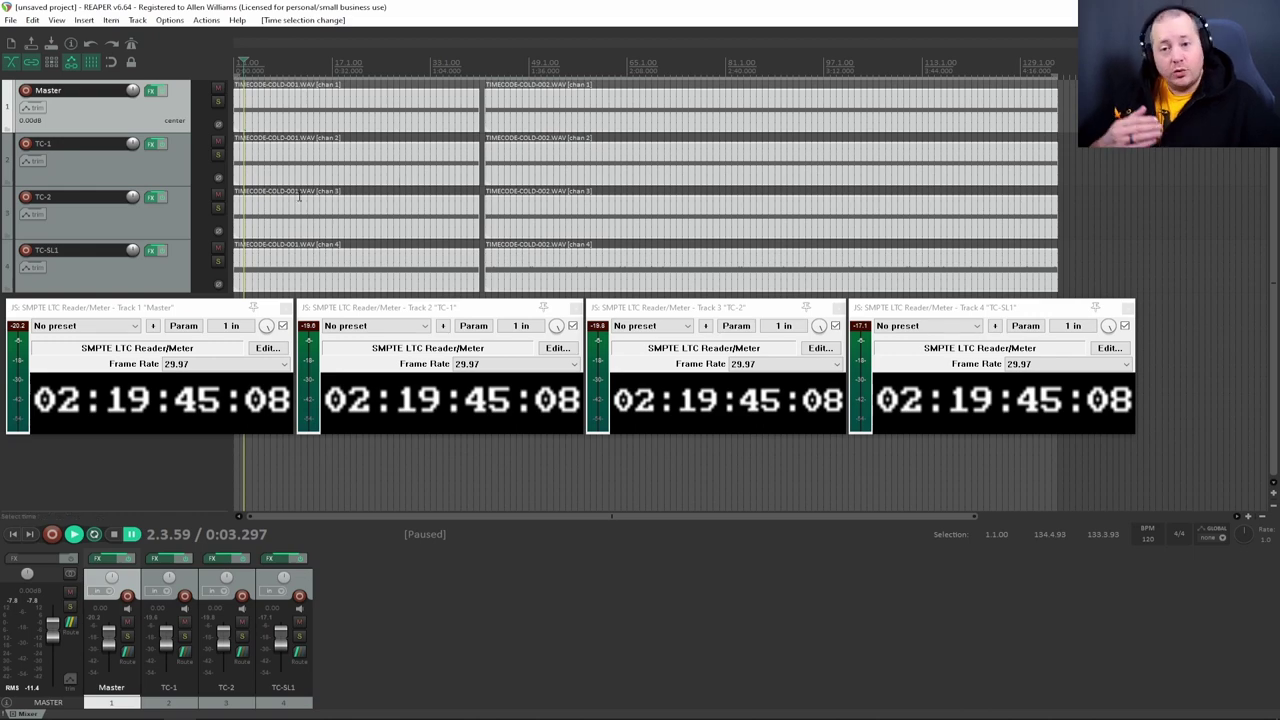
Step: Examine how the waveforms of the four TIMECODE-COLD-001.WAV channels line up around the pause point, using the edit cursor as a reference
scroll(250, 182, up, 5)
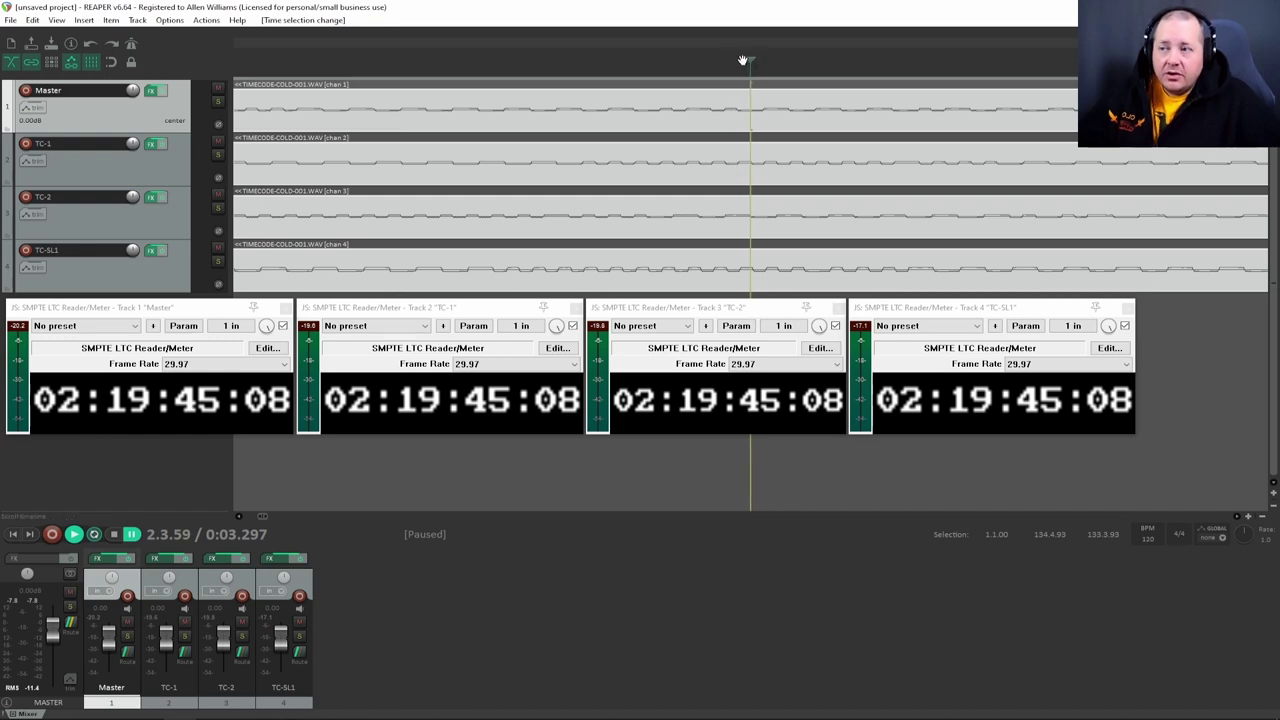
mouse_move(742, 60)
mouse_down()
mouse_move(726, 65)
mouse_move(752, 66)
mouse_move(737, 63)
mouse_up()
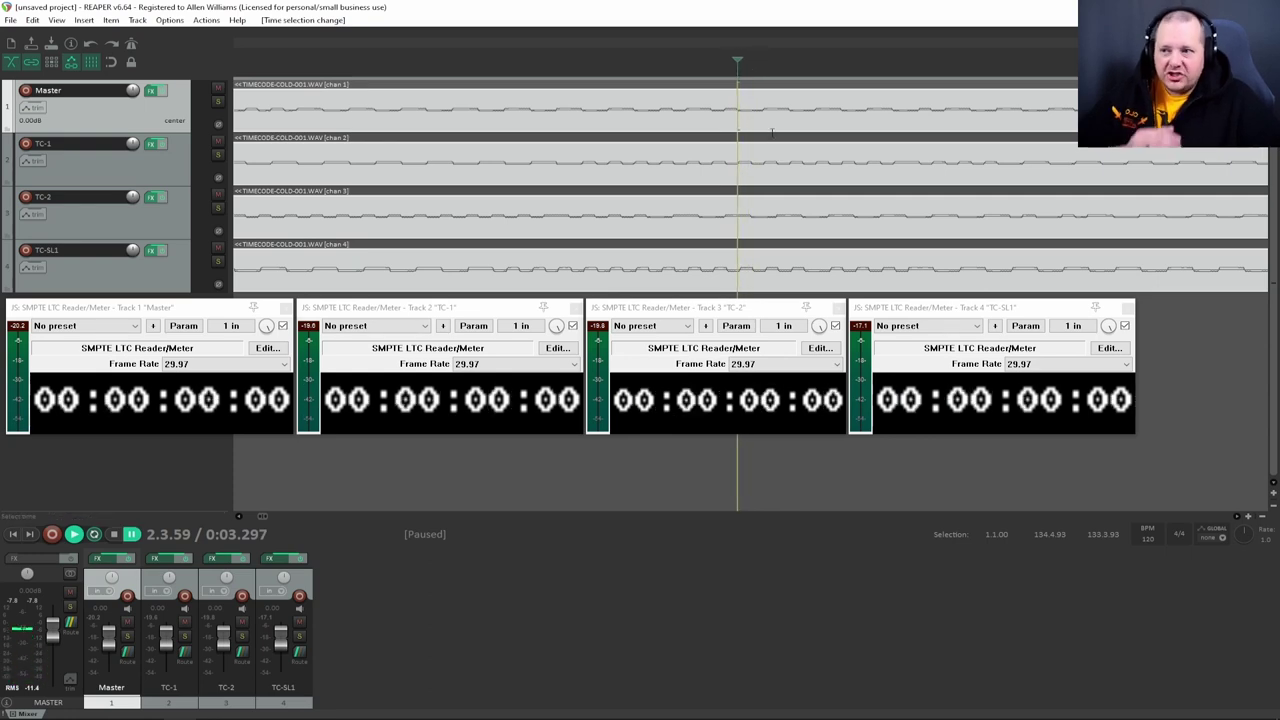
click(750, 66)
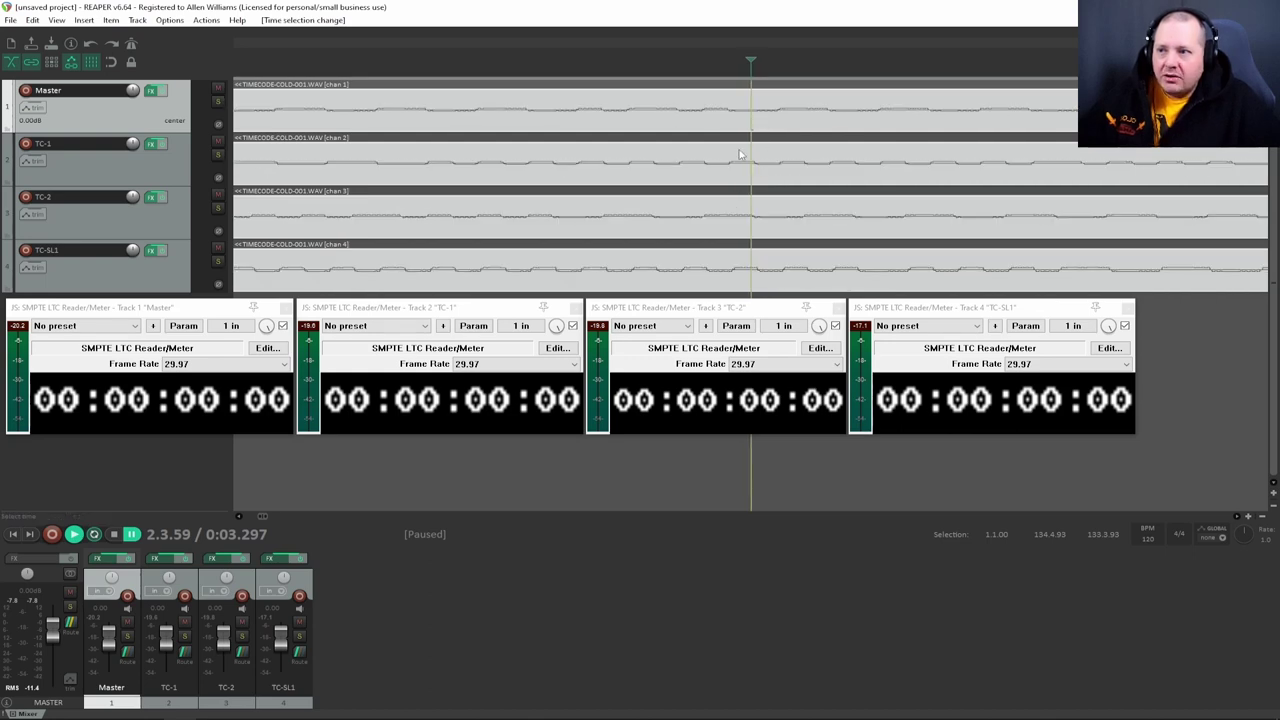
drag(751, 61, 746, 61)
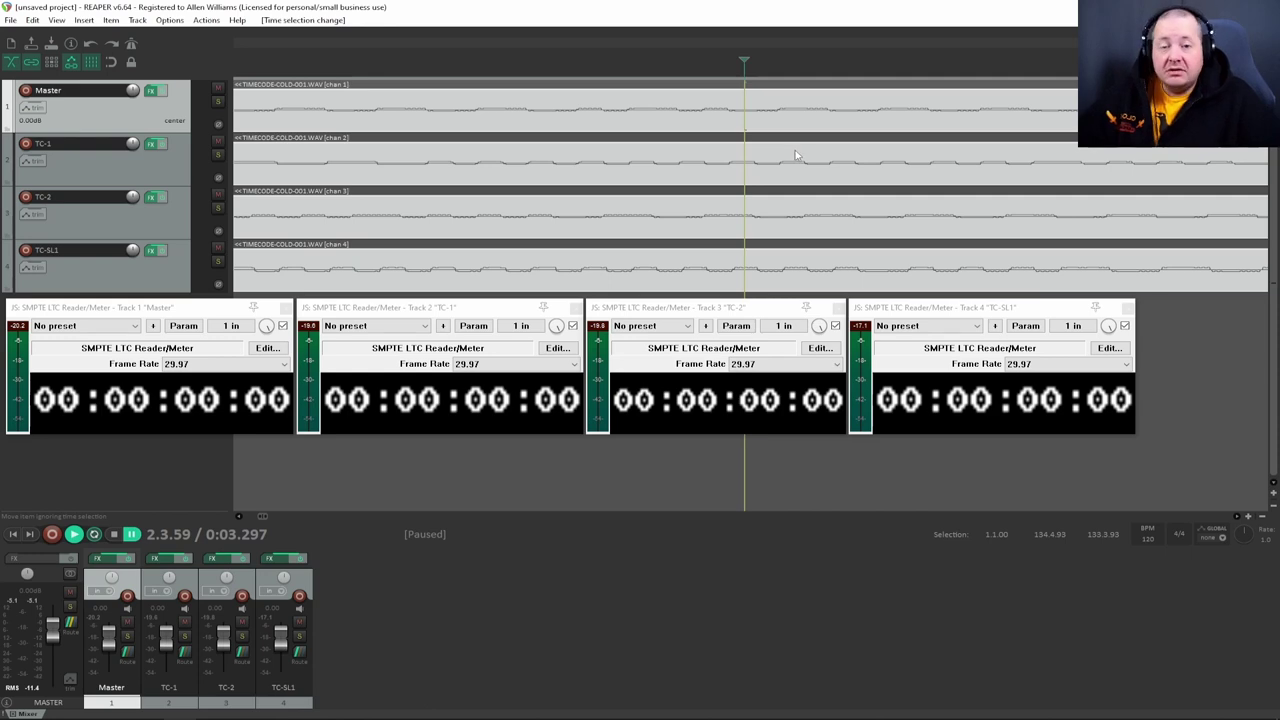
scroll(797, 152, down, 3)
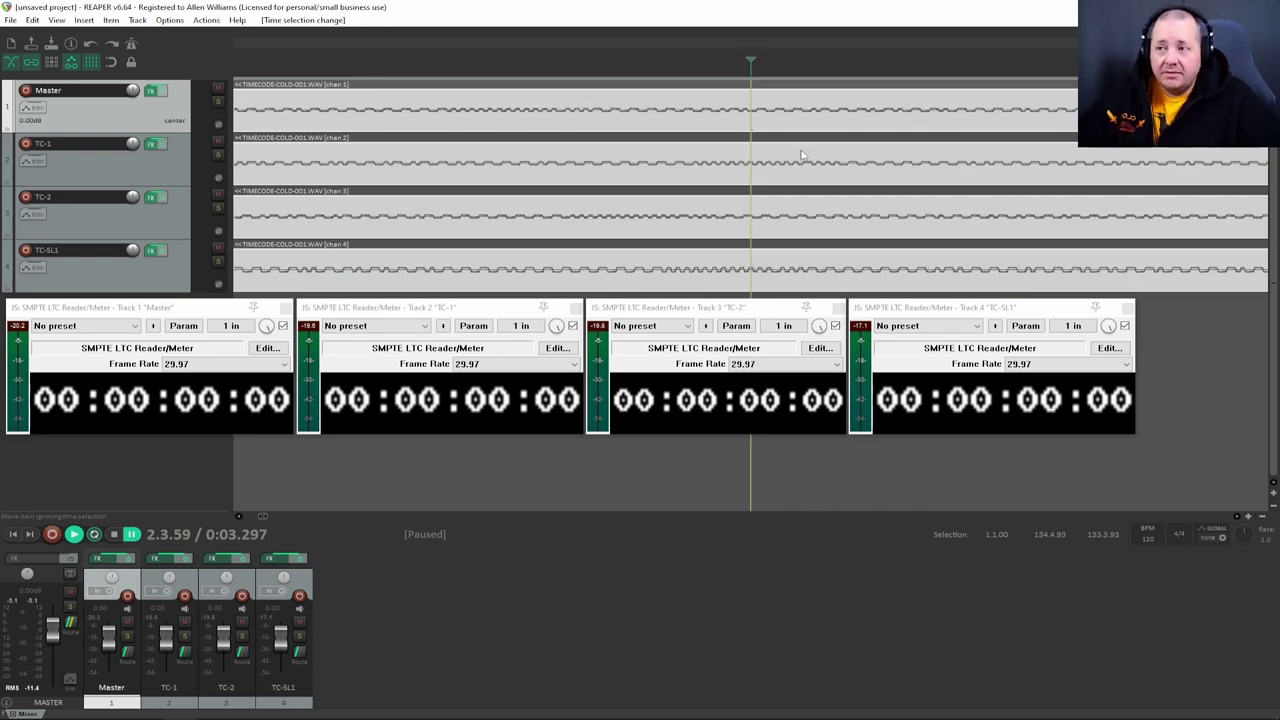
scroll(824, 152, down, 2)
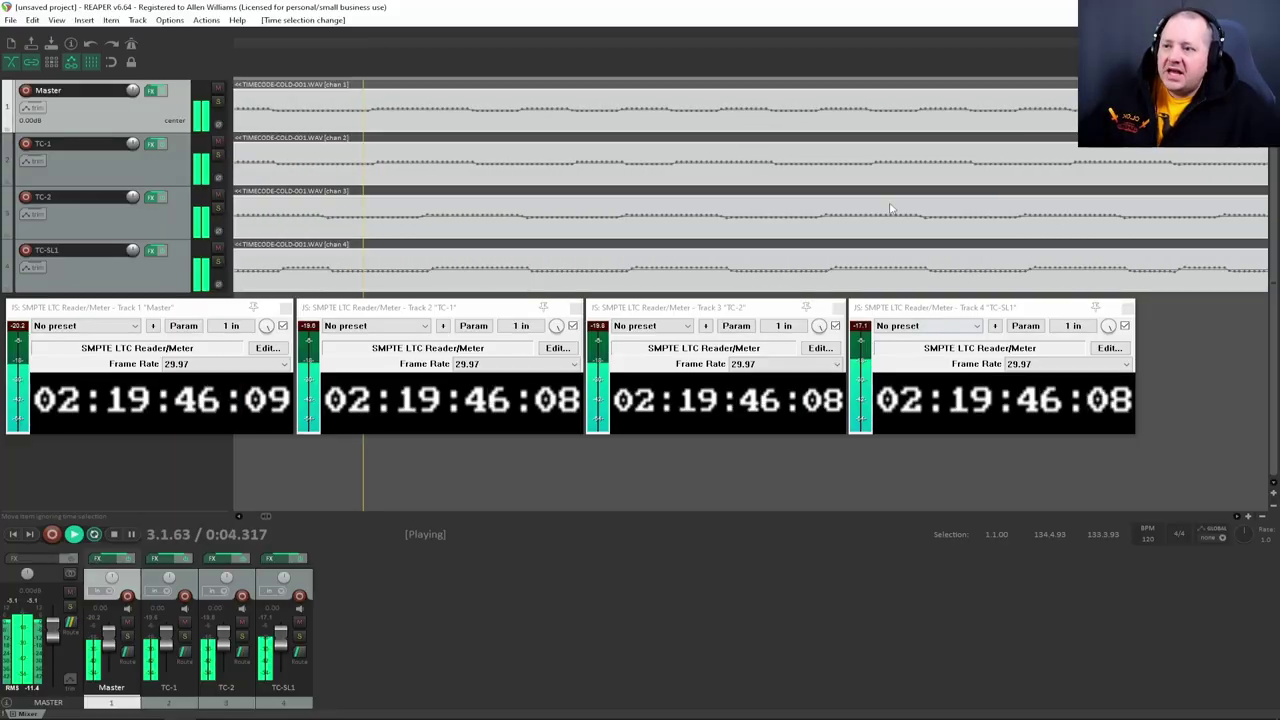
Step: Pause and resume playback of TIMECODE-COLD-001.WAV at several points to compare the frame values on the four LTC readers
key(ctrl+space)
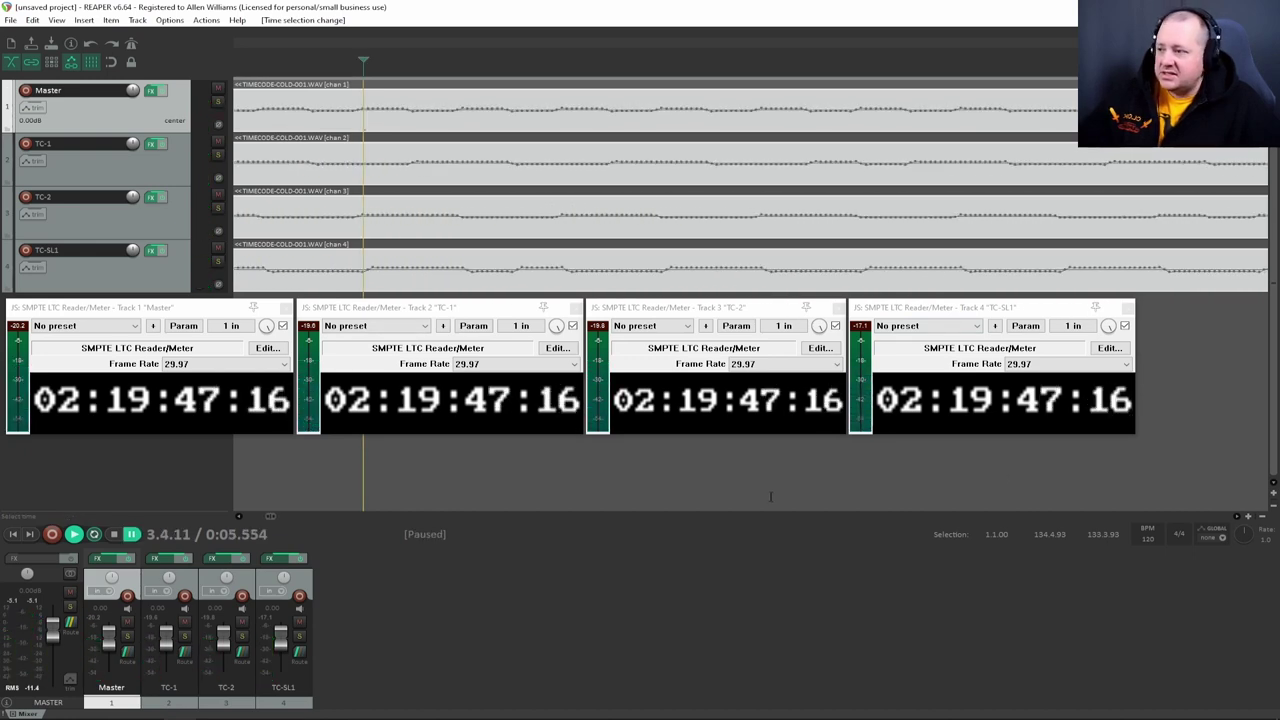
key(ctrl+space)
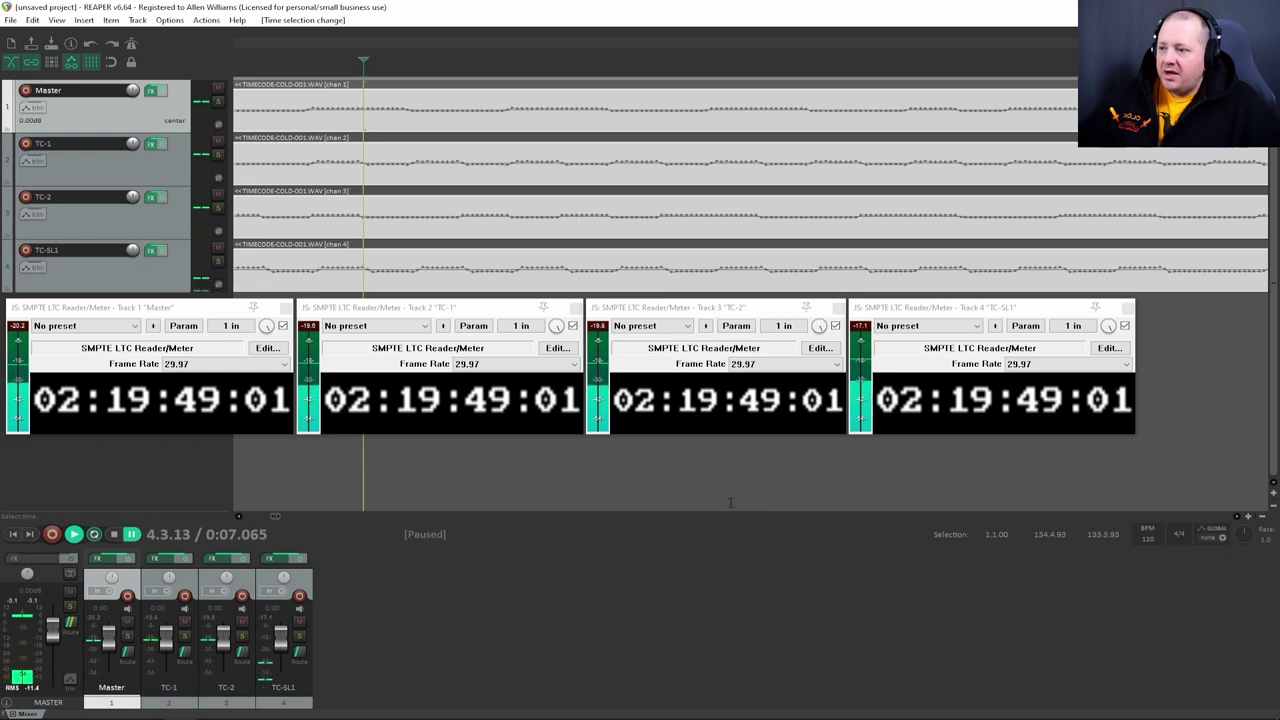
key(ctrl+space)
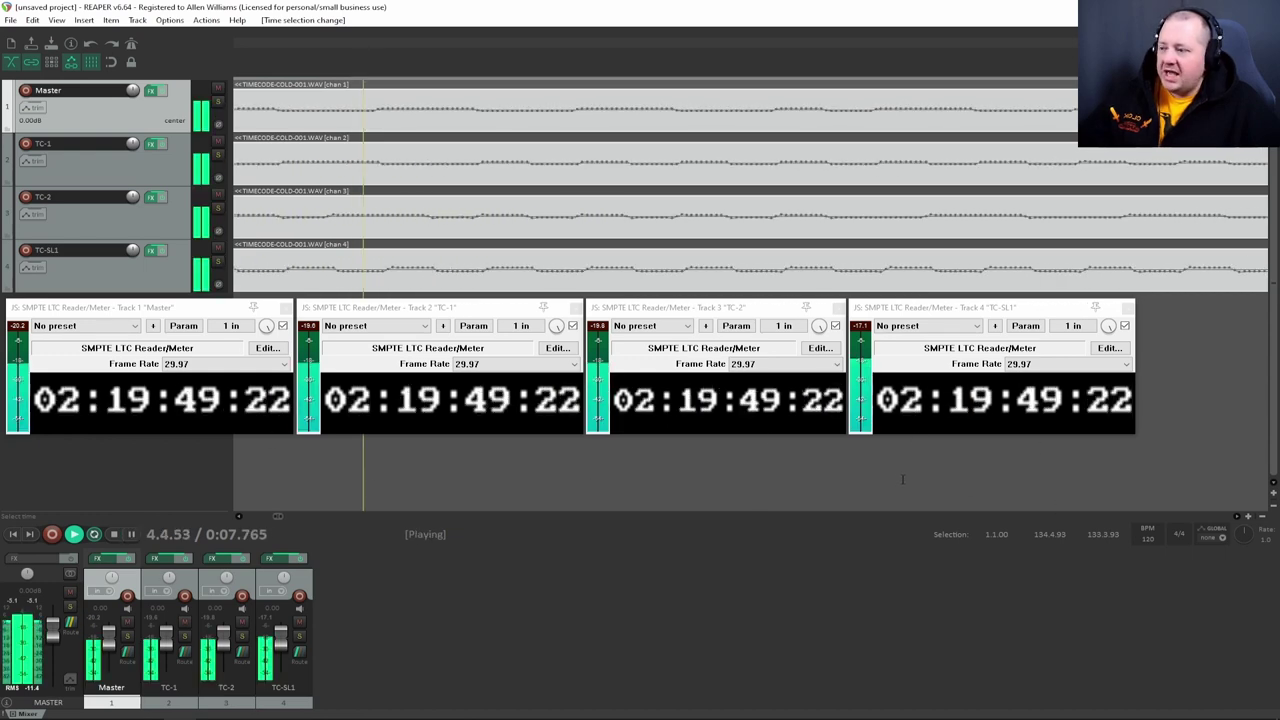
key(ctrl+space)
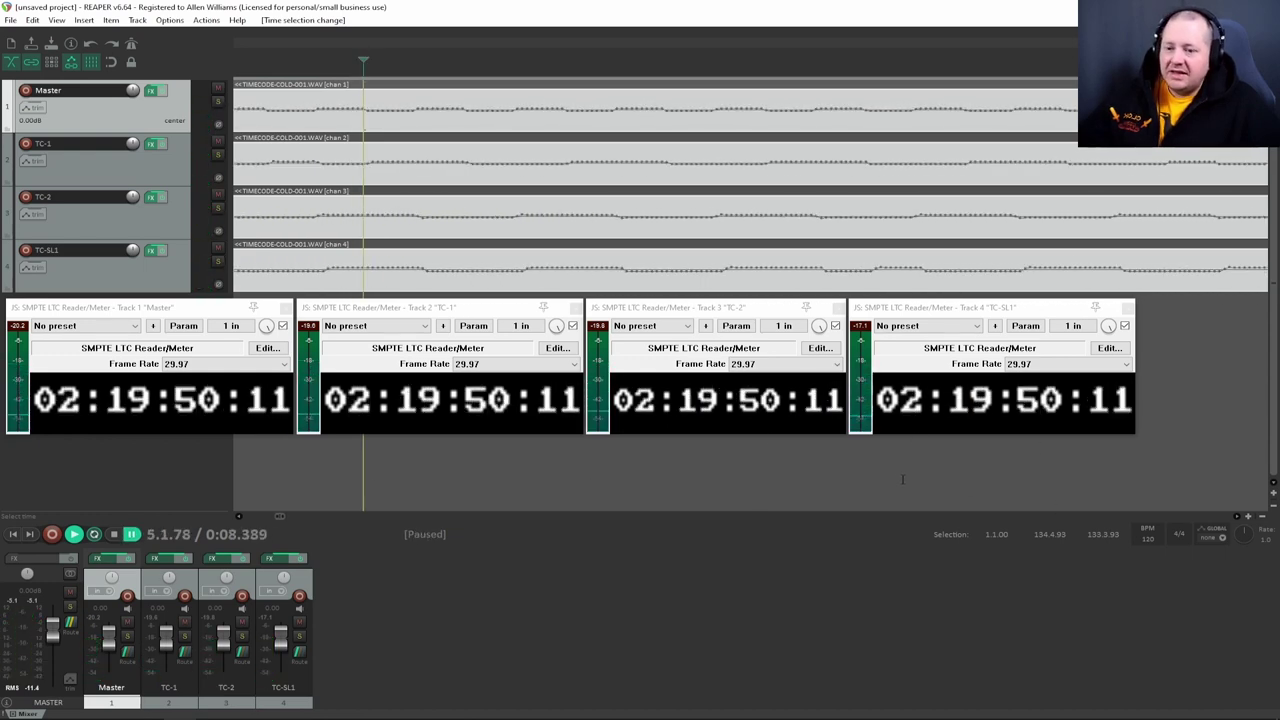
key(ctrl+space)
key(ctrl+space)
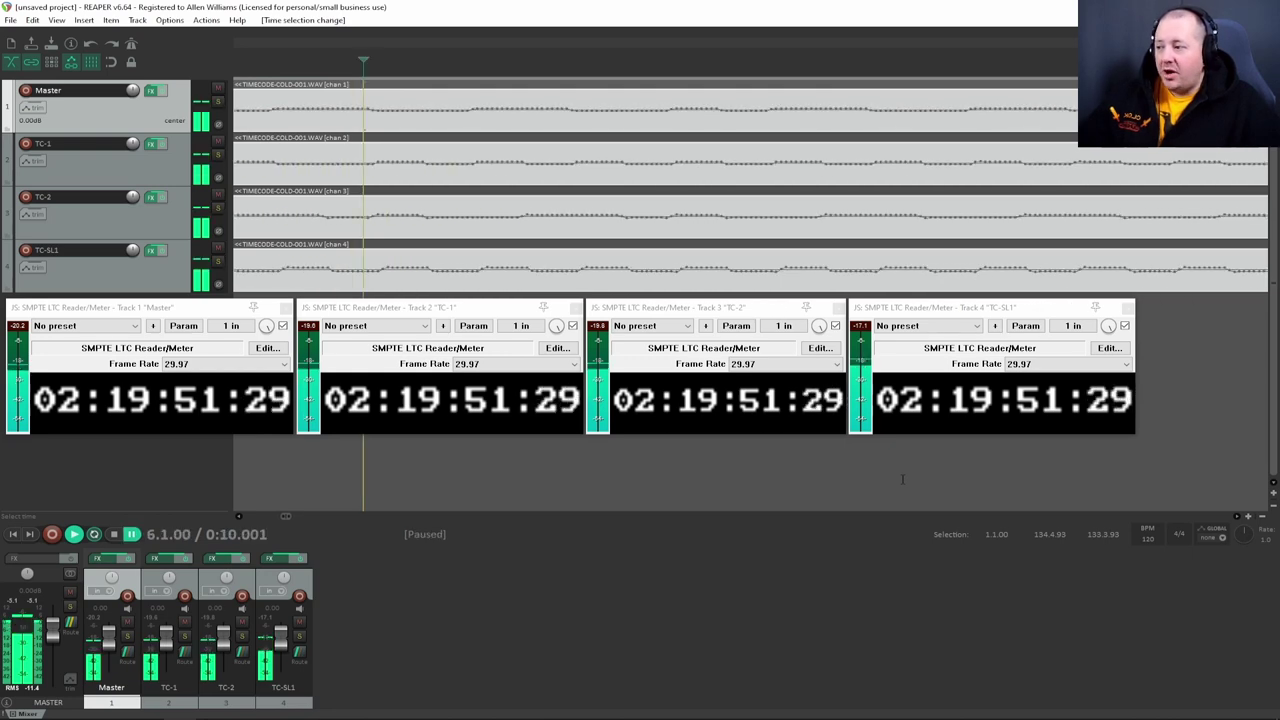
key(ctrl+space)
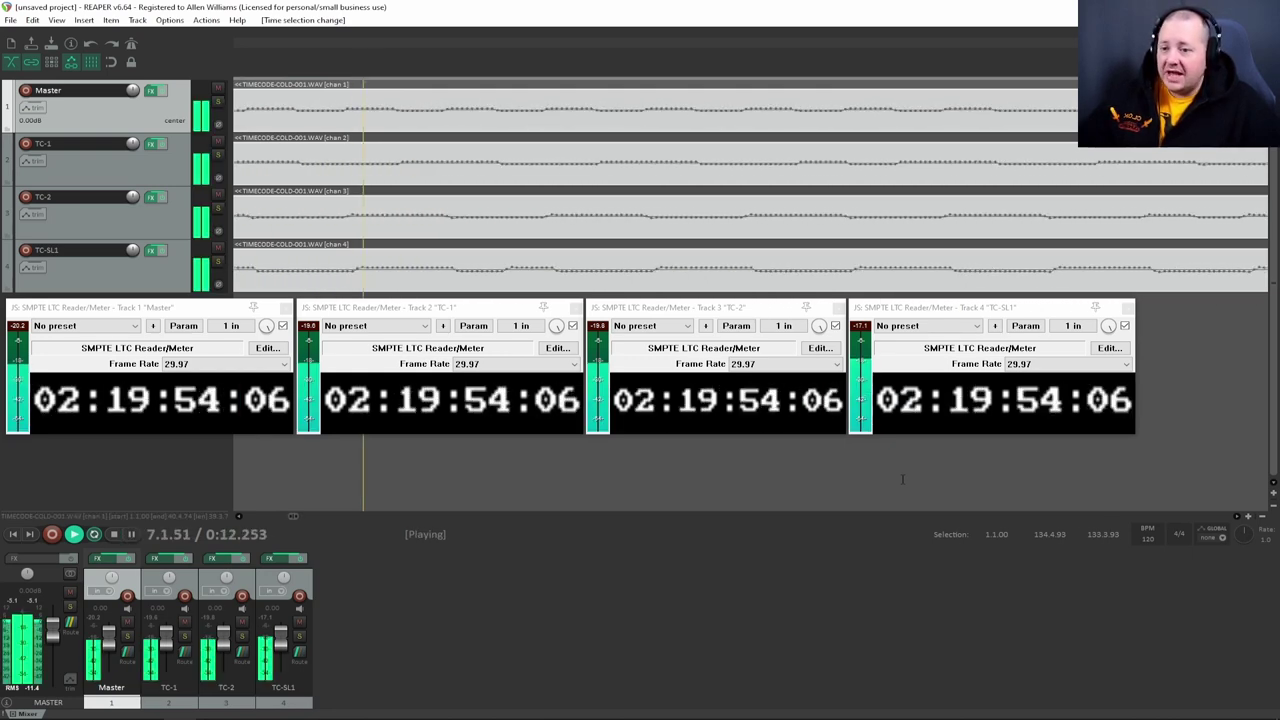
key(ctrl+space)
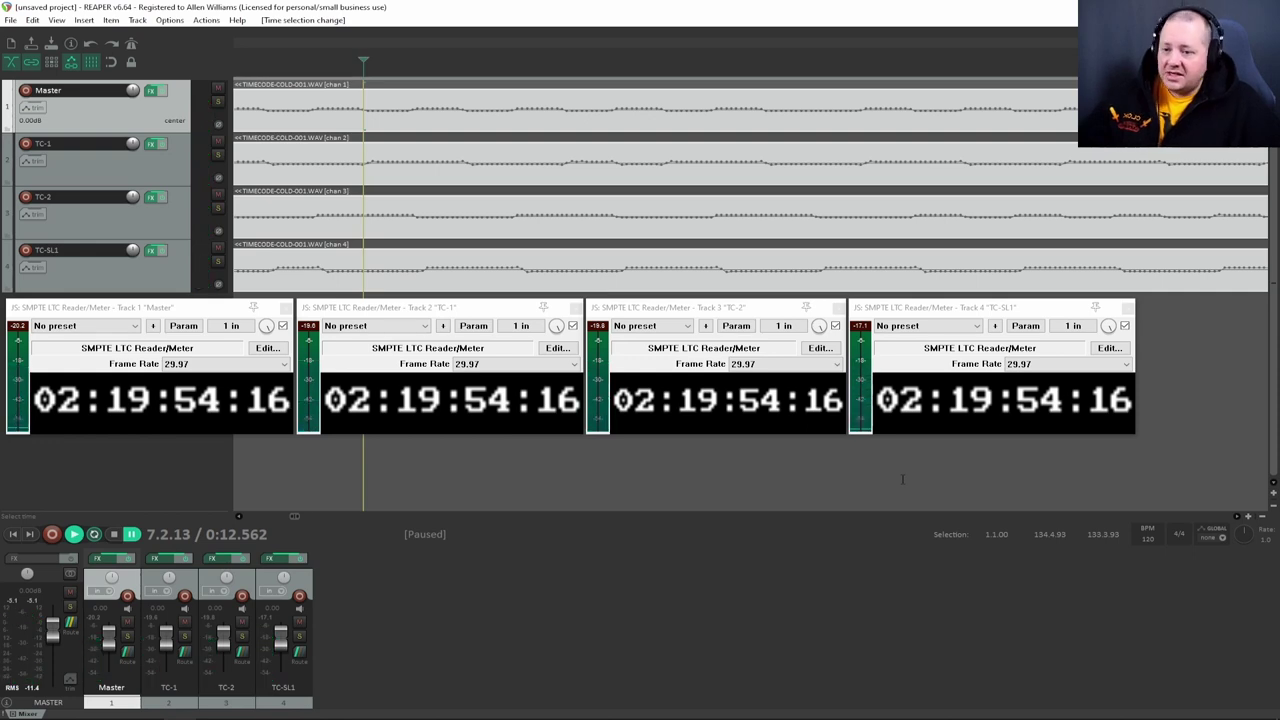
key(ctrl+space)
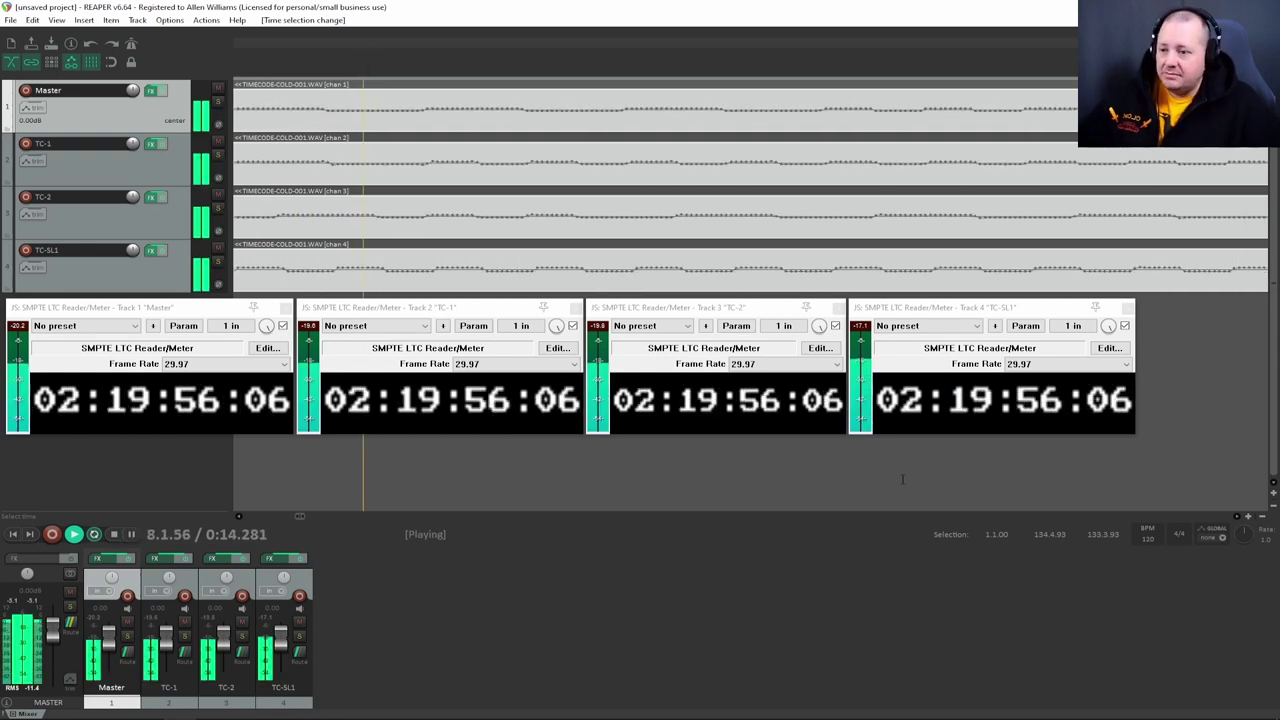
key(ctrl+space)
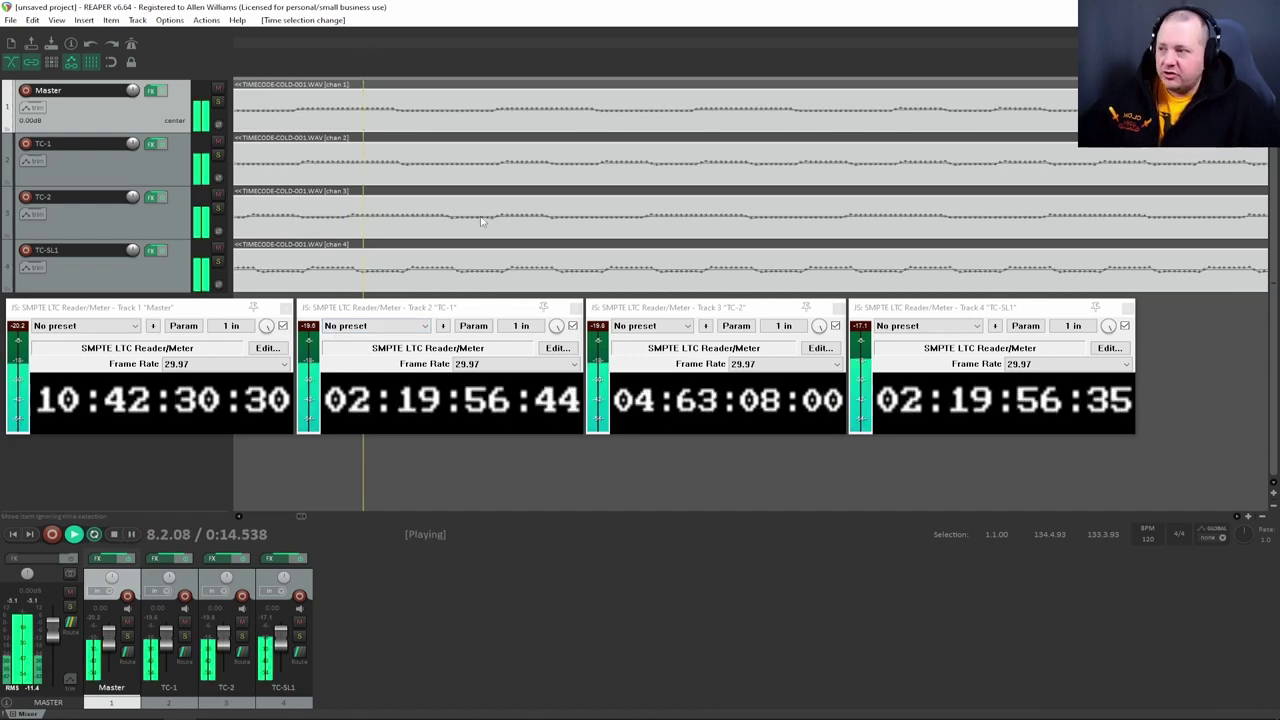
Step: Play the four TIMECODE-COLD-002.WAV clips from about 1:29 and examine their waveforms up close
scroll(668, 181, up, 5)
scroll(668, 181, down, 8)
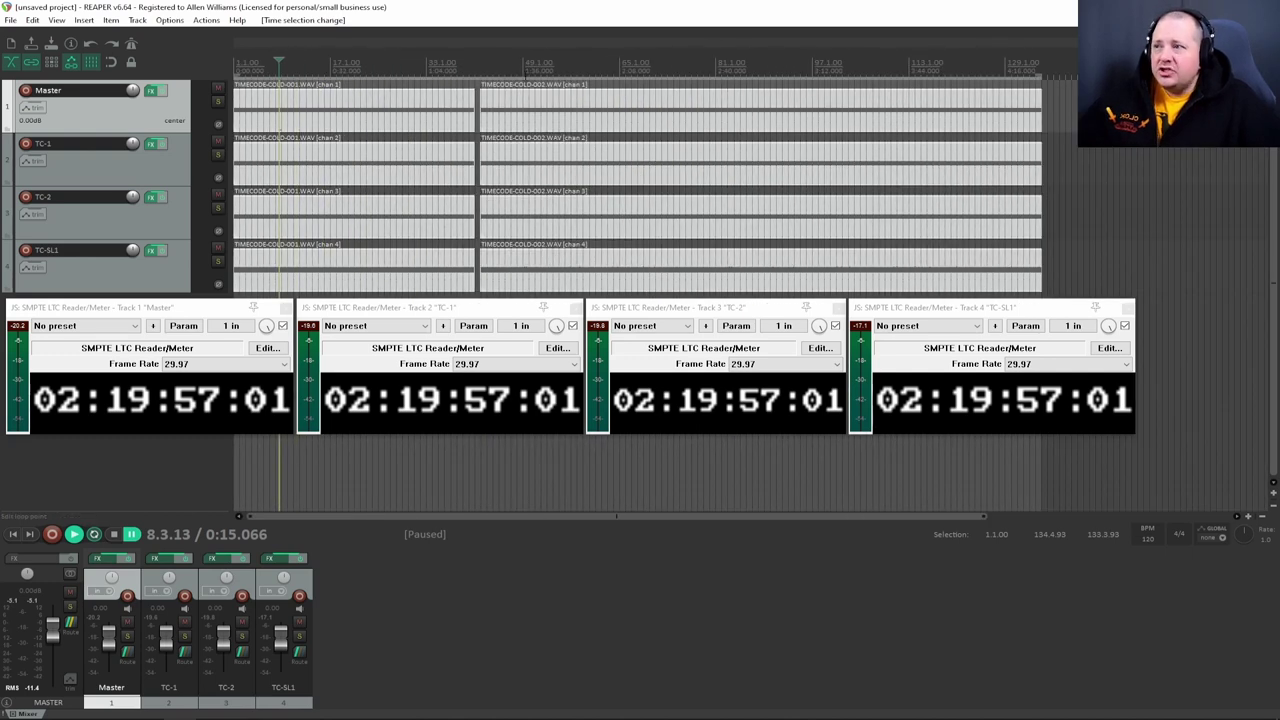
click(503, 110)
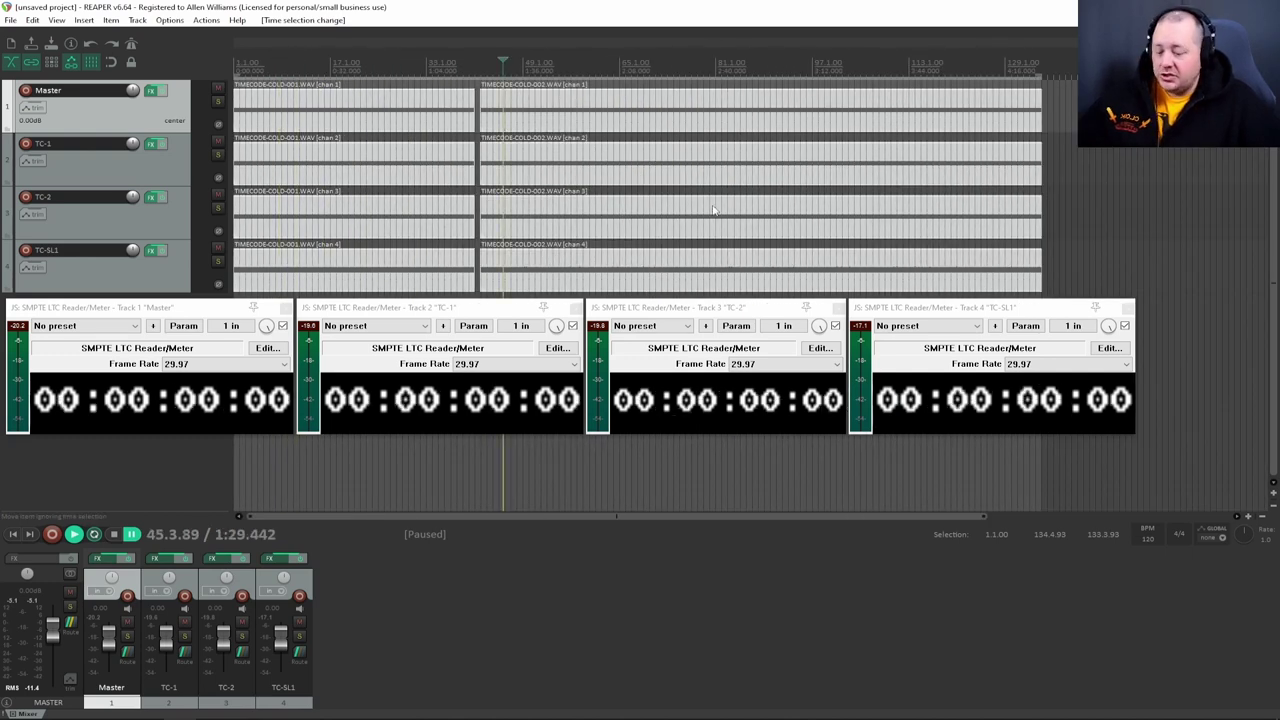
key(space)
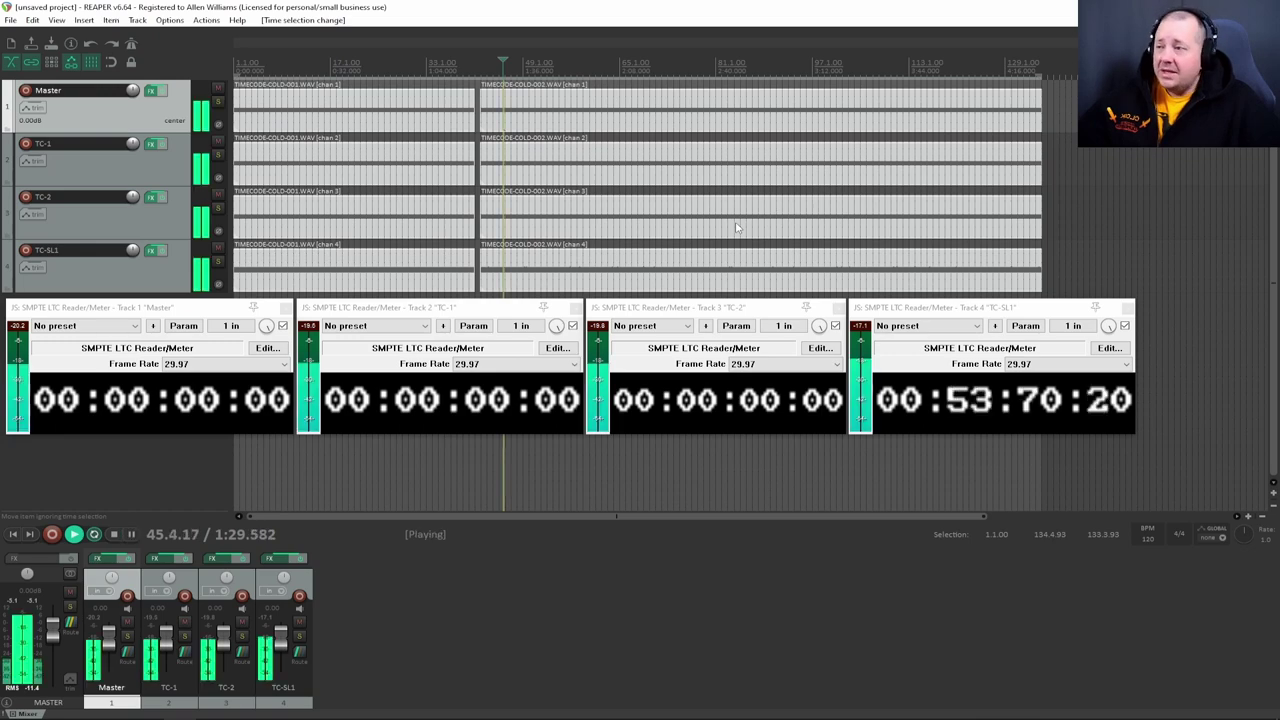
scroll(782, 168, up, 5)
scroll(785, 168, down, 5)
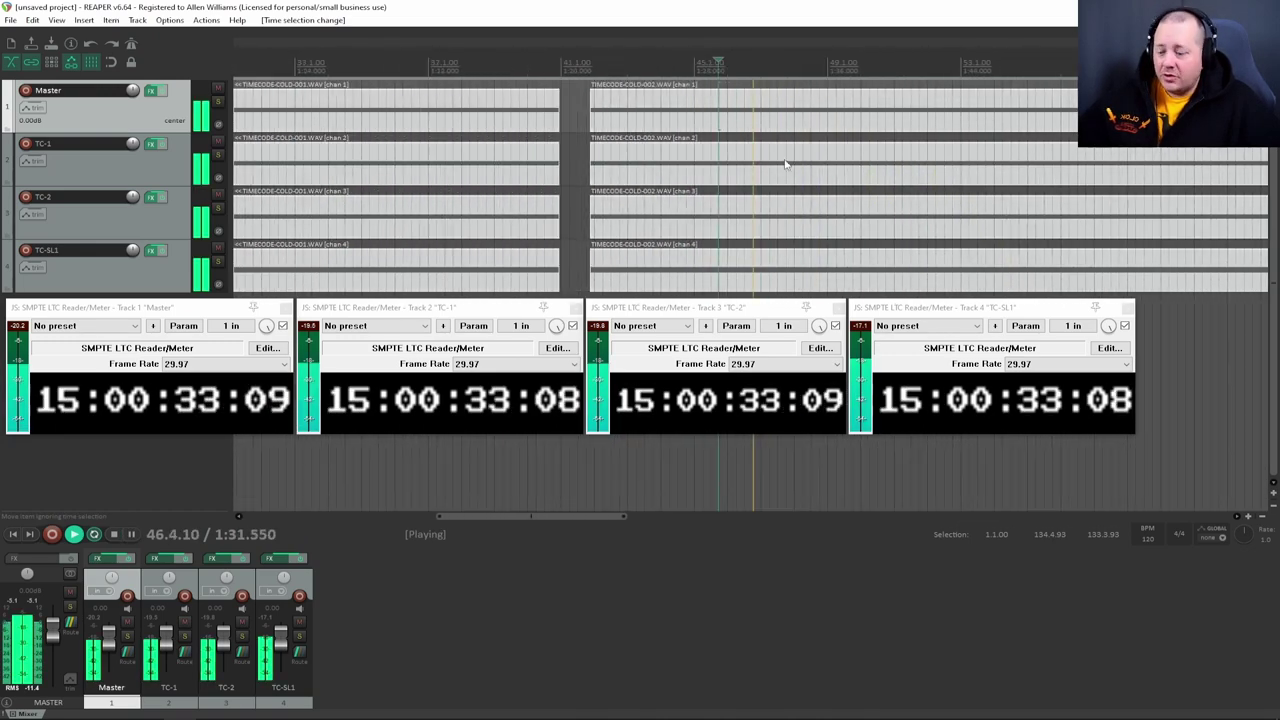
scroll(700, 180, up, 5)
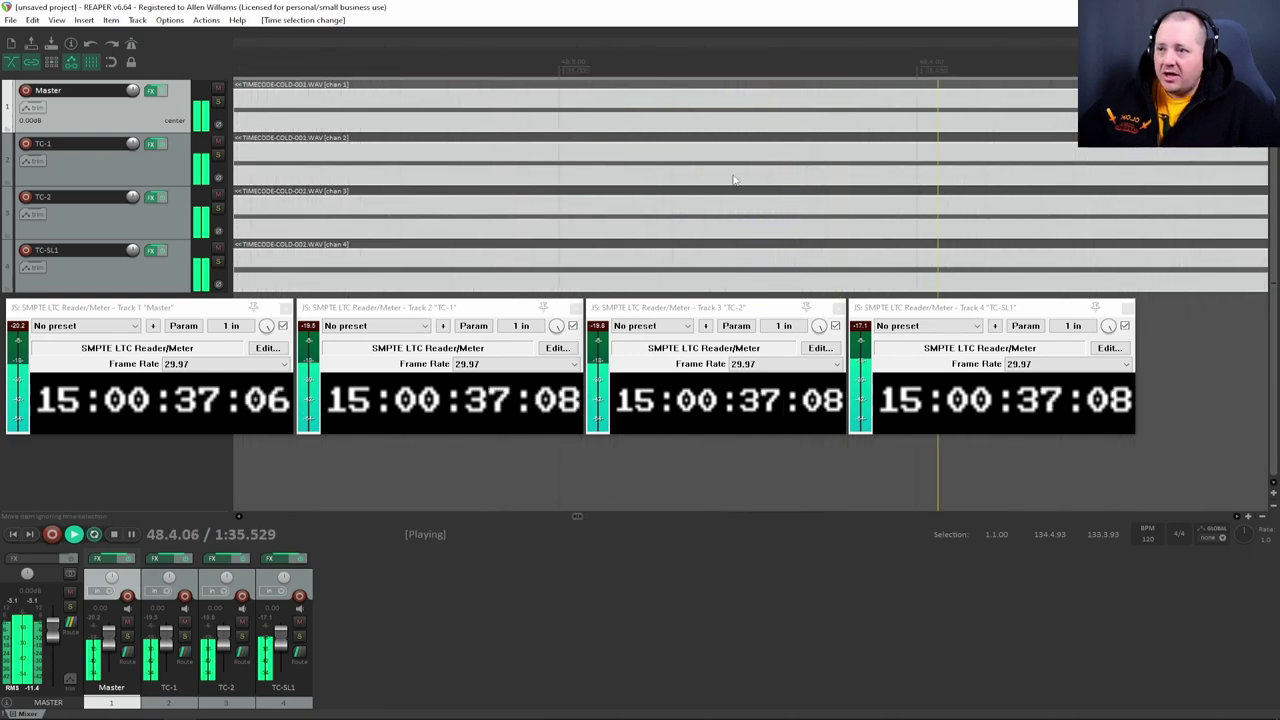
scroll(733, 180, up, 3)
scroll(733, 180, up, 2)
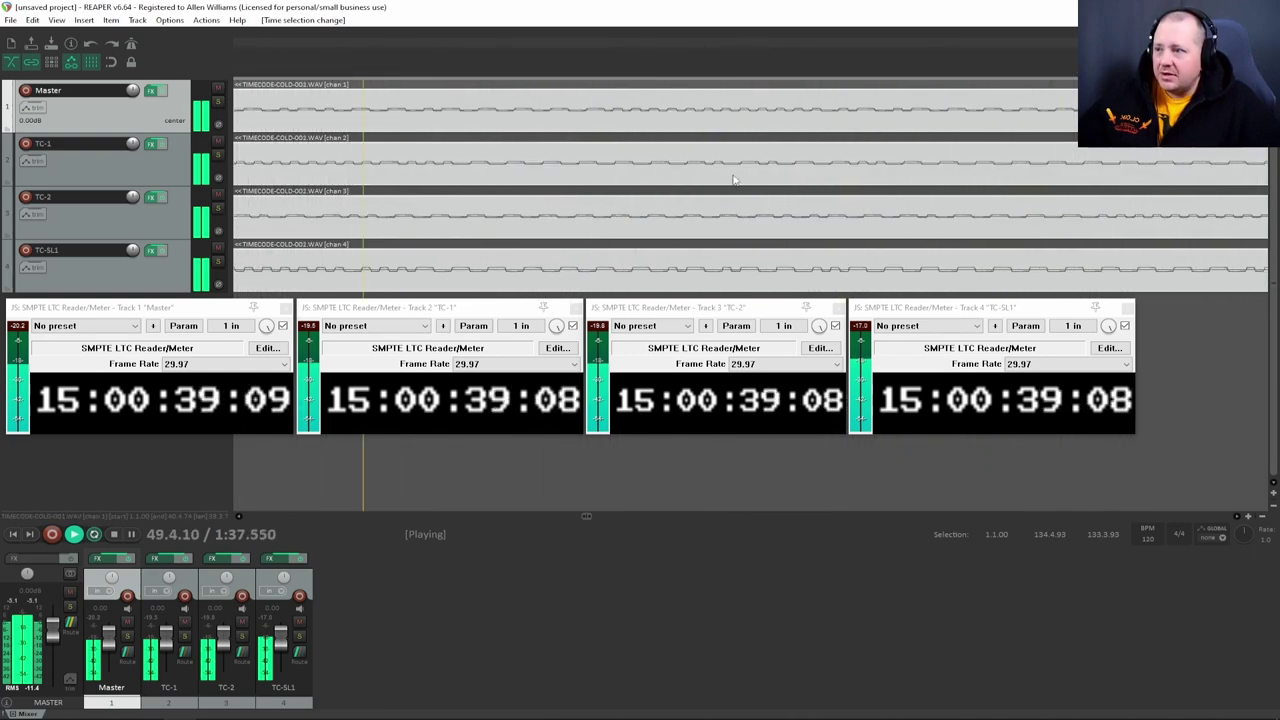
Step: Pause and resume playback of TIMECODE-COLD-002.WAV repeatedly, comparing the frame values of the Master, TC-1, TC-2 and TC-SL1 readers at each stop
key(ctrl+space)
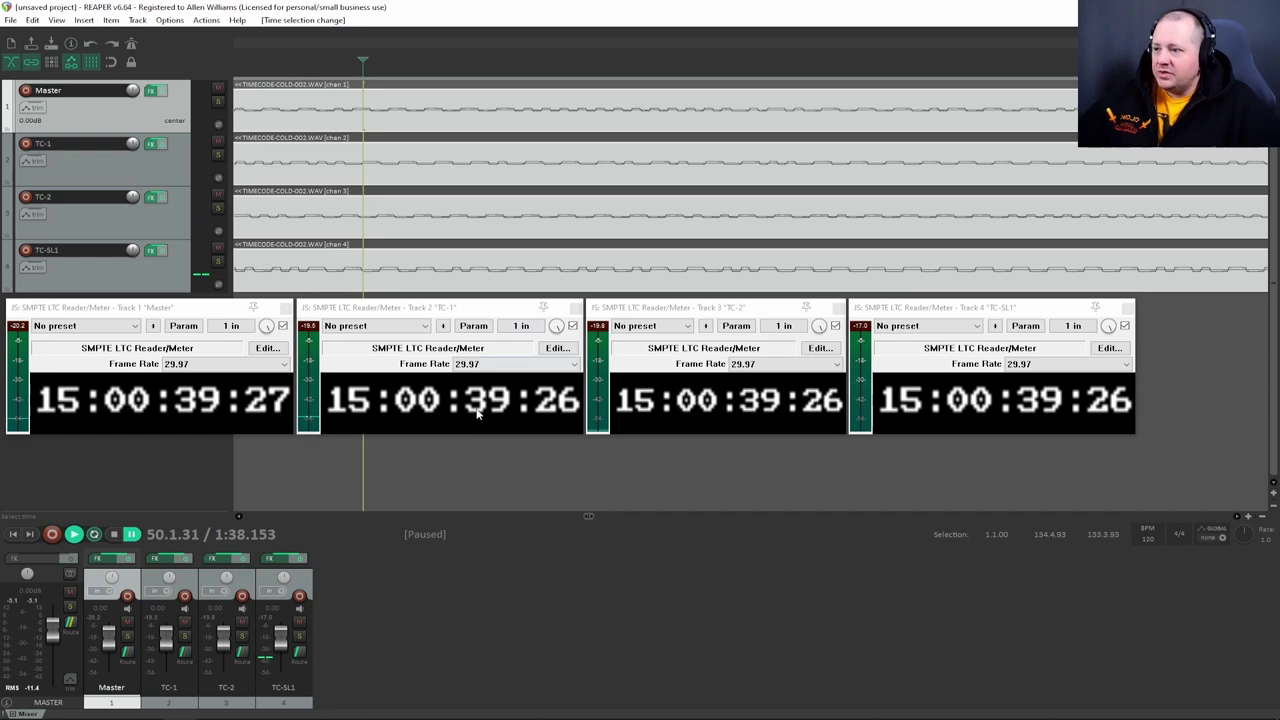
key(ctrl+space)
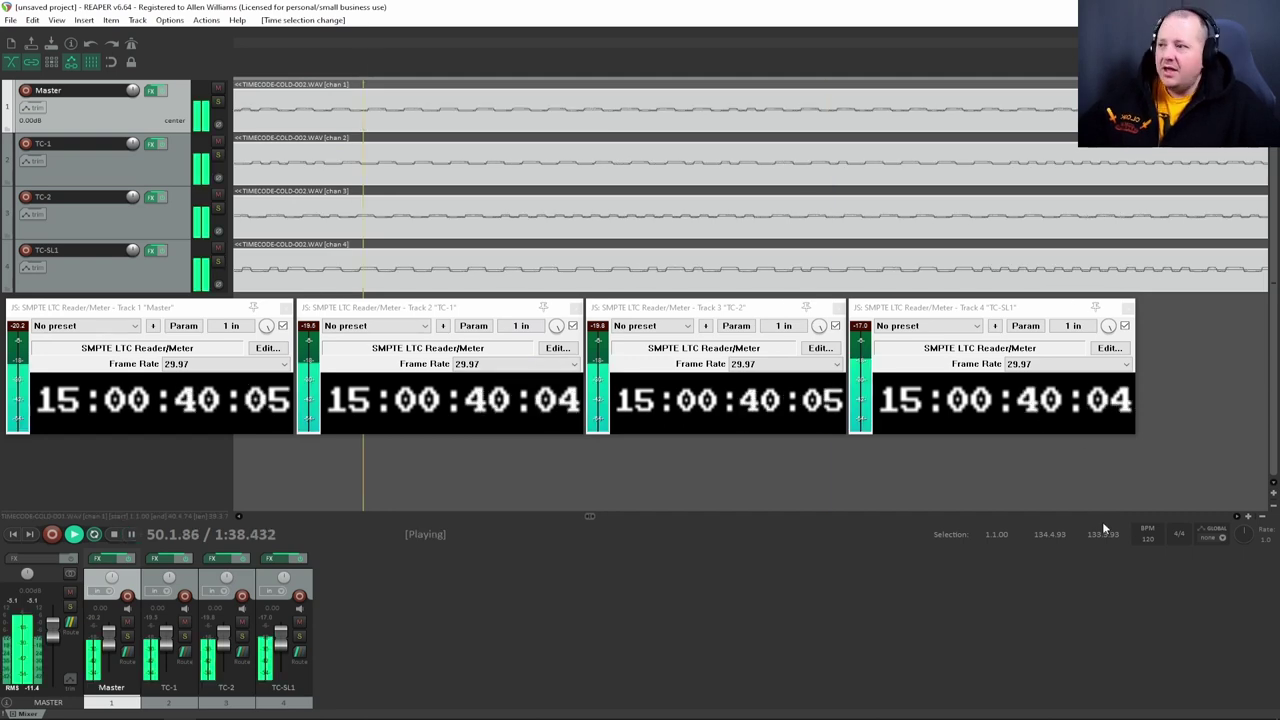
key(ctrl+space)
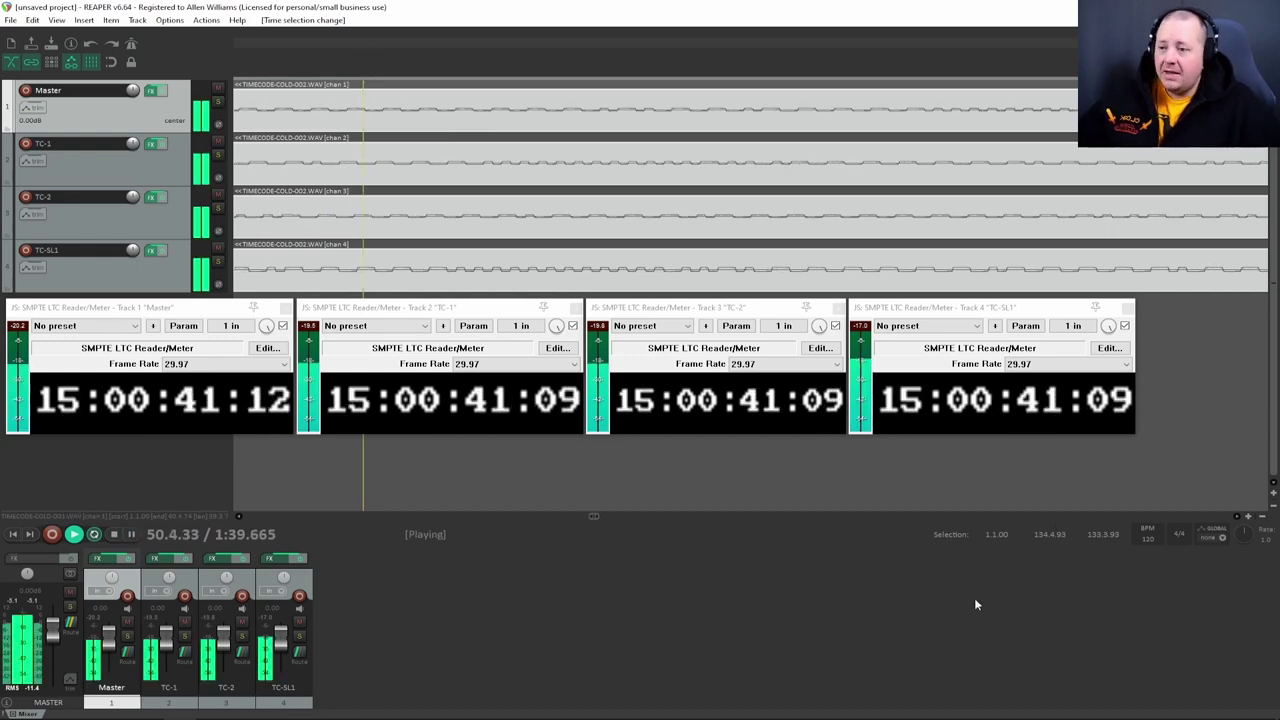
key(ctrl+space)
key(ctrl+space)
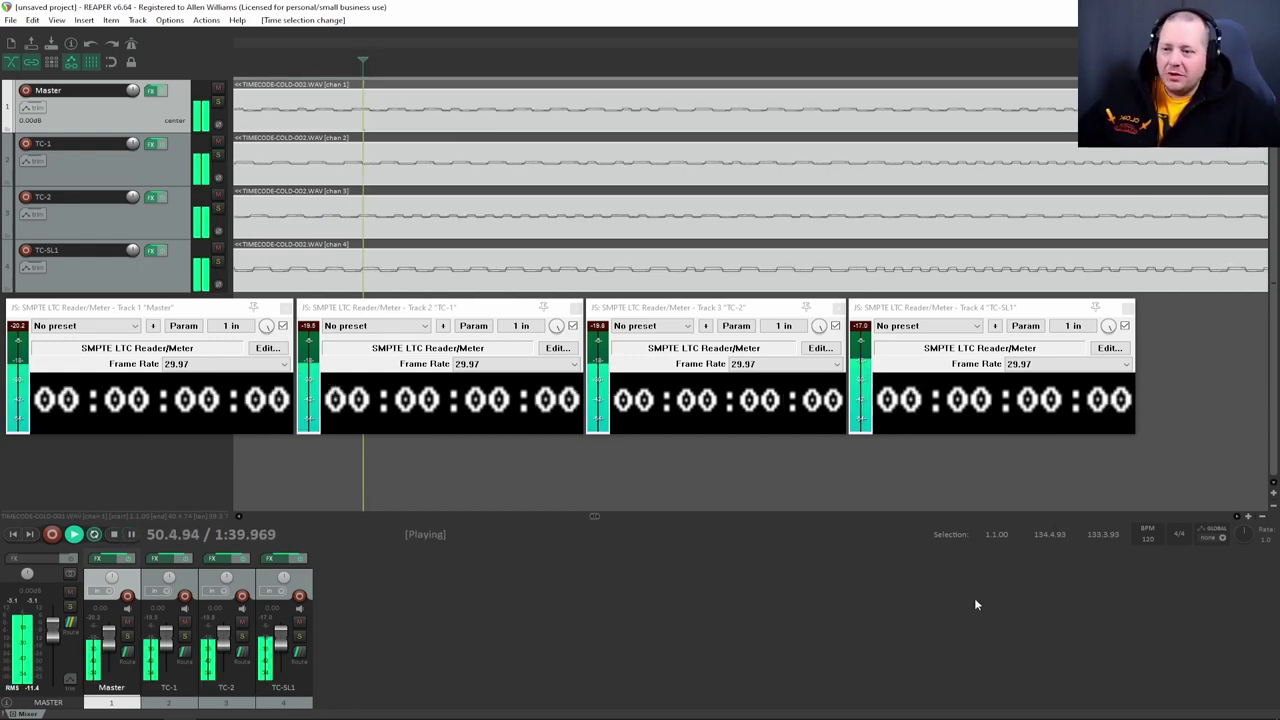
key(ctrl+space)
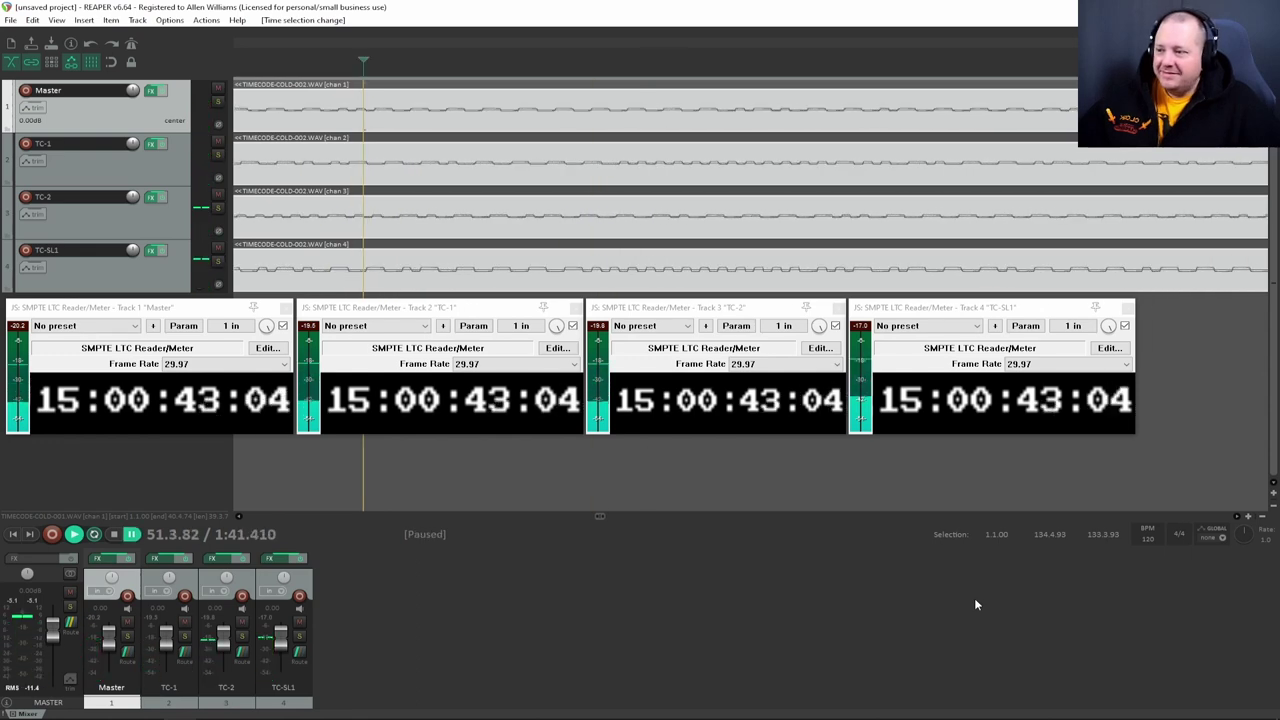
key(ctrl+space)
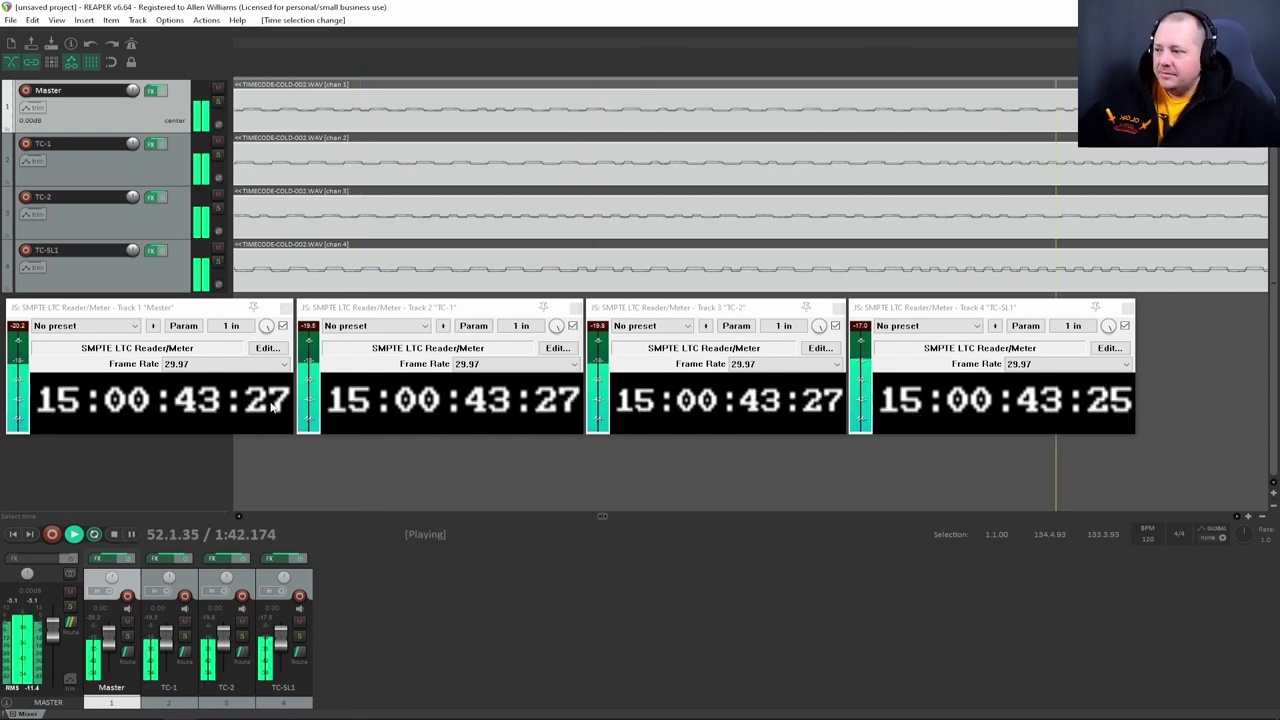
key(ctrl+space)
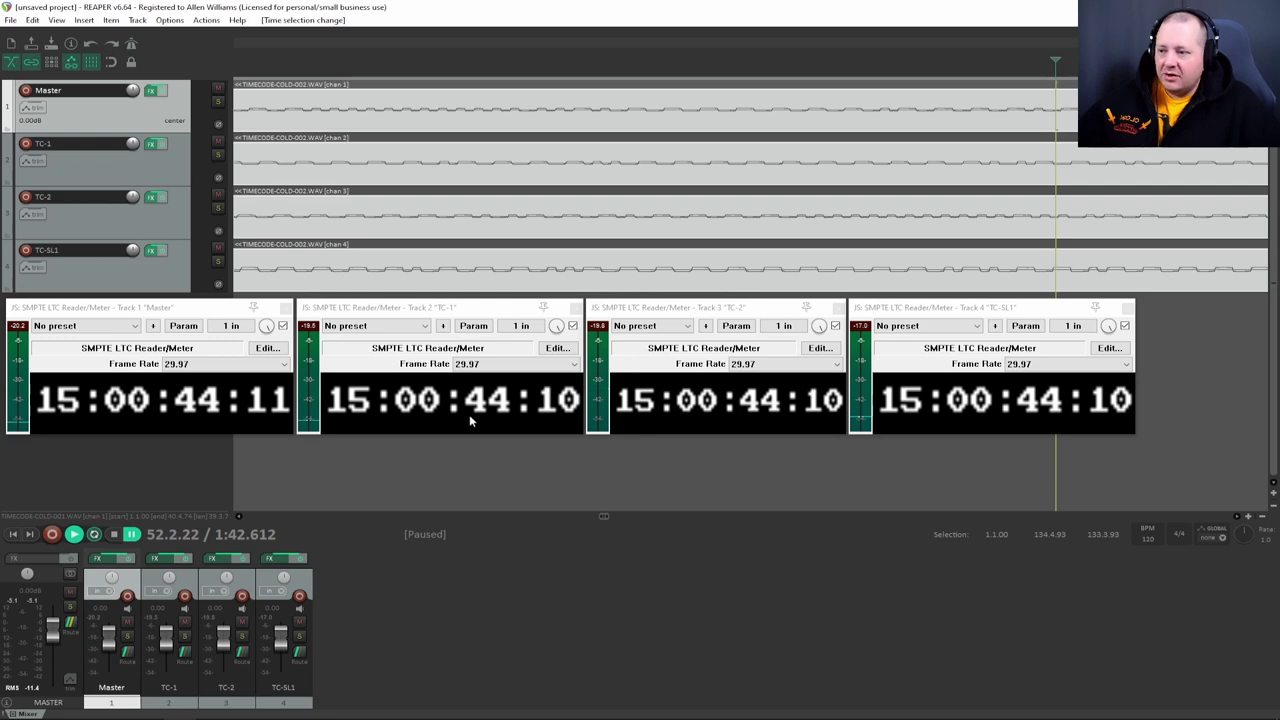
key(ctrl+space)
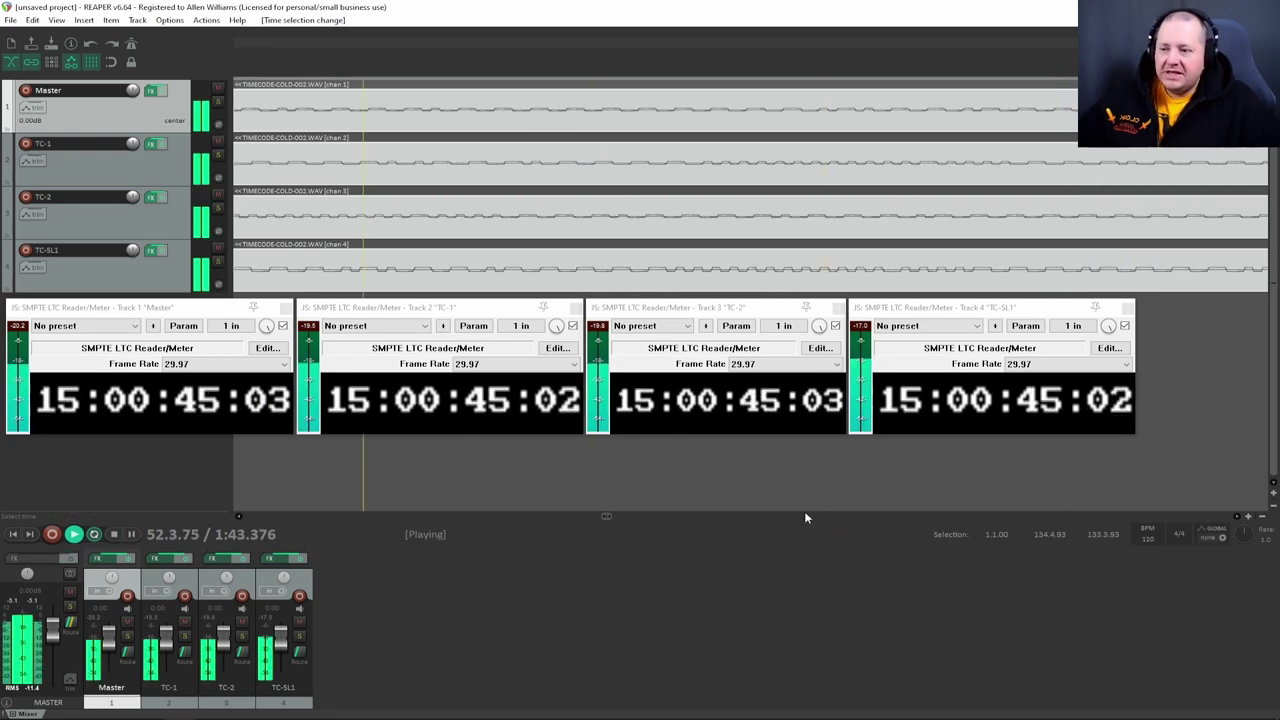
key(ctrl+space)
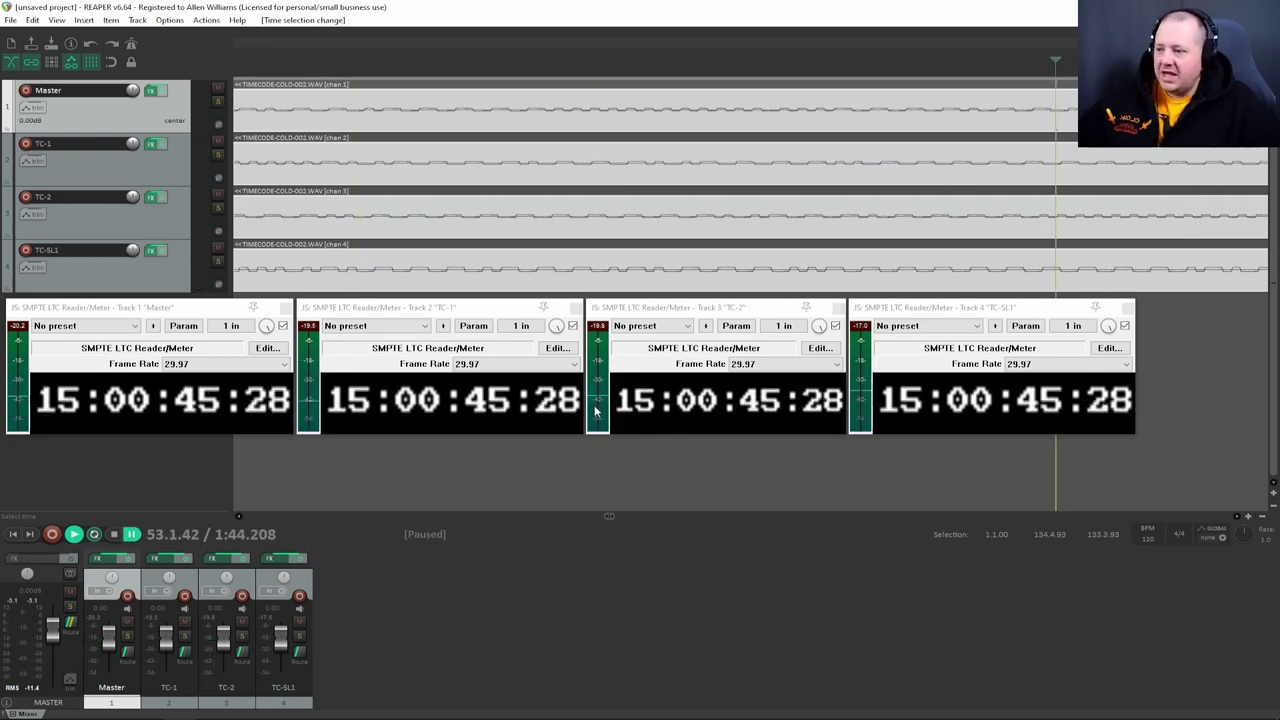
key(ctrl+space)
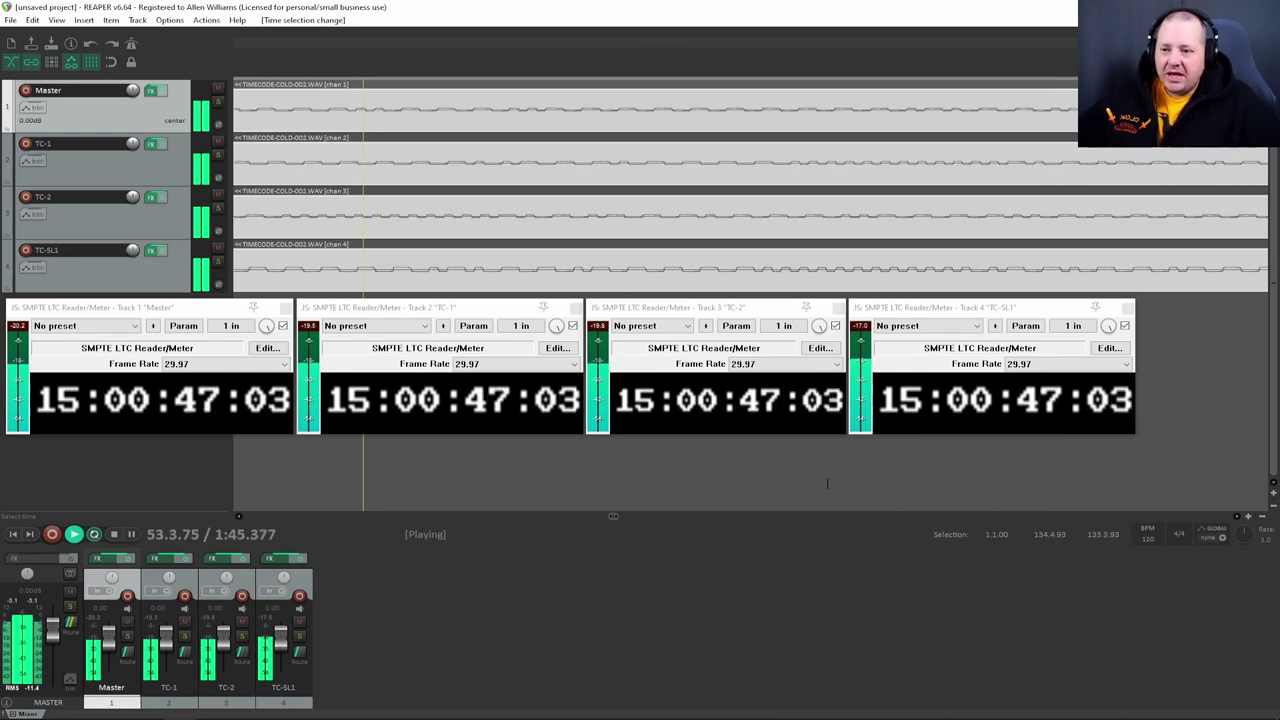
key(ctrl+space)
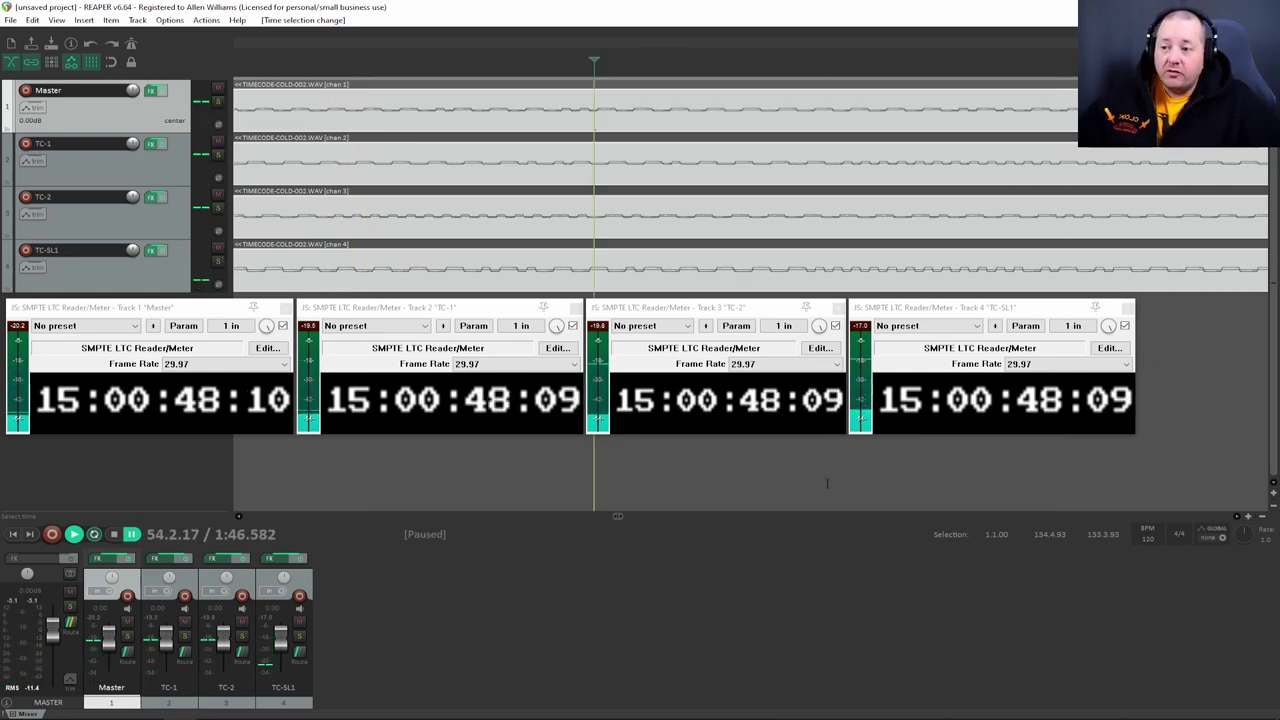
key(ctrl+space)
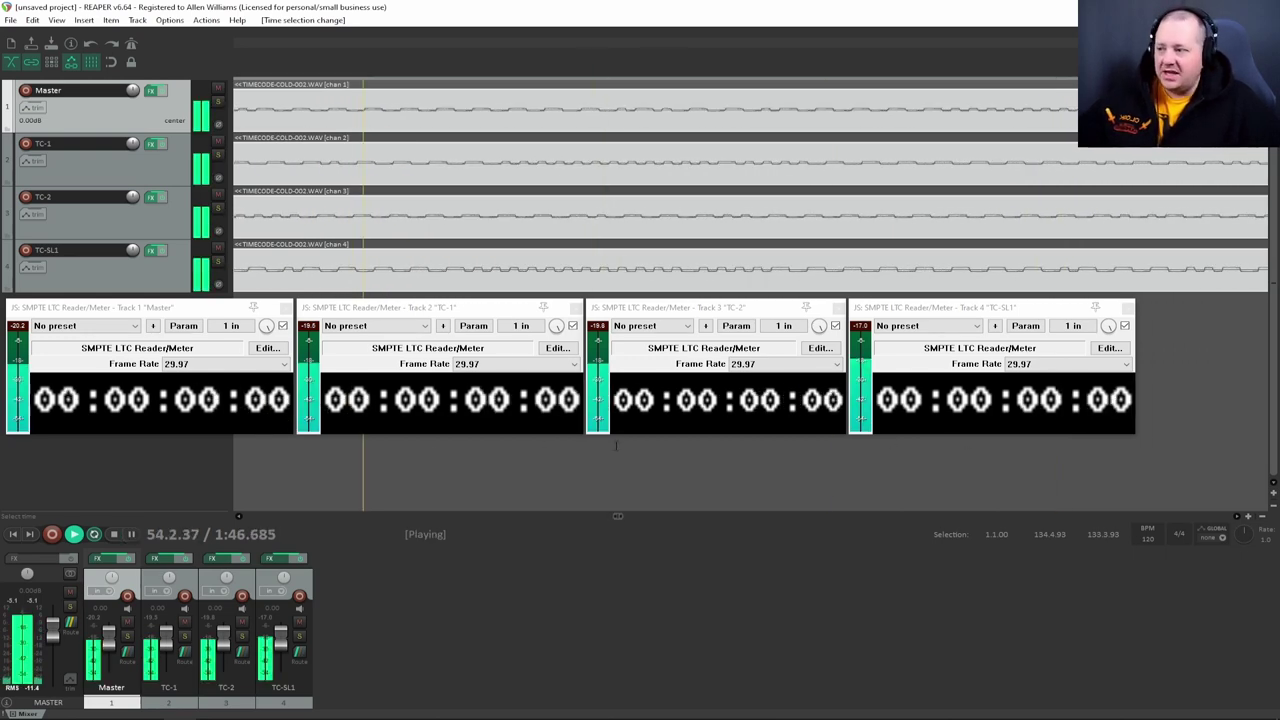
key(ctrl+space)
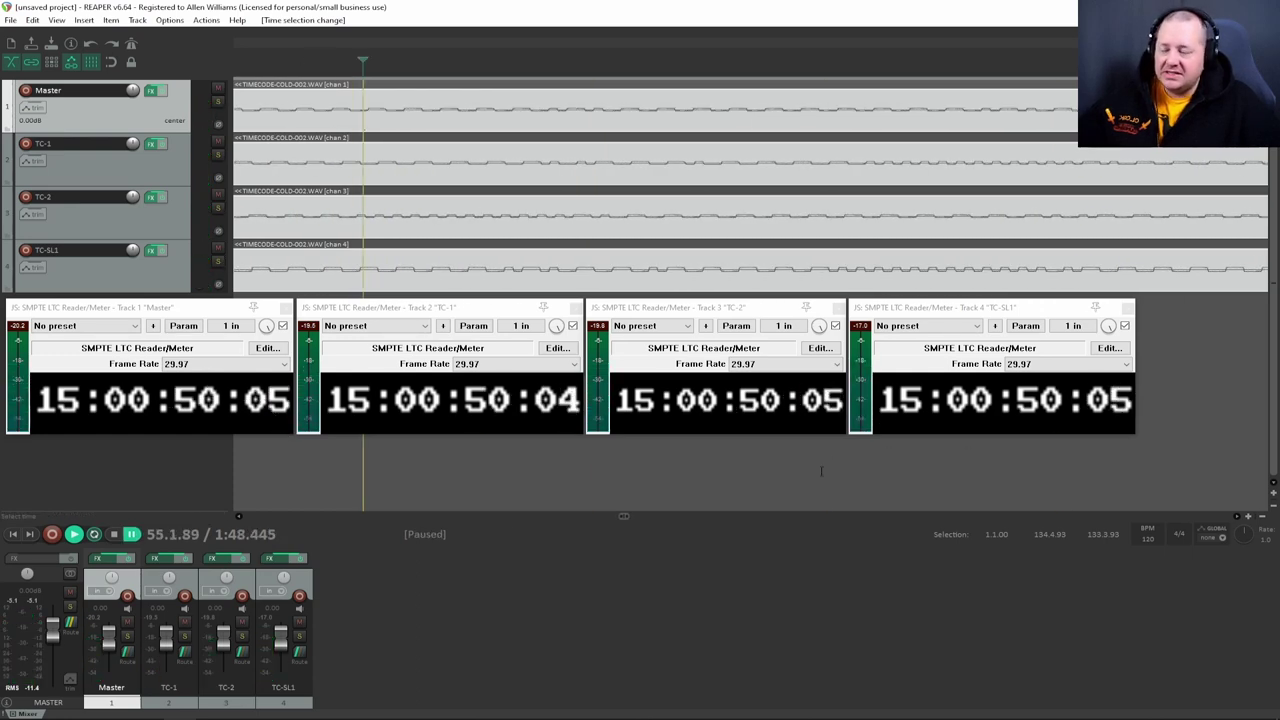
key(ctrl+space)
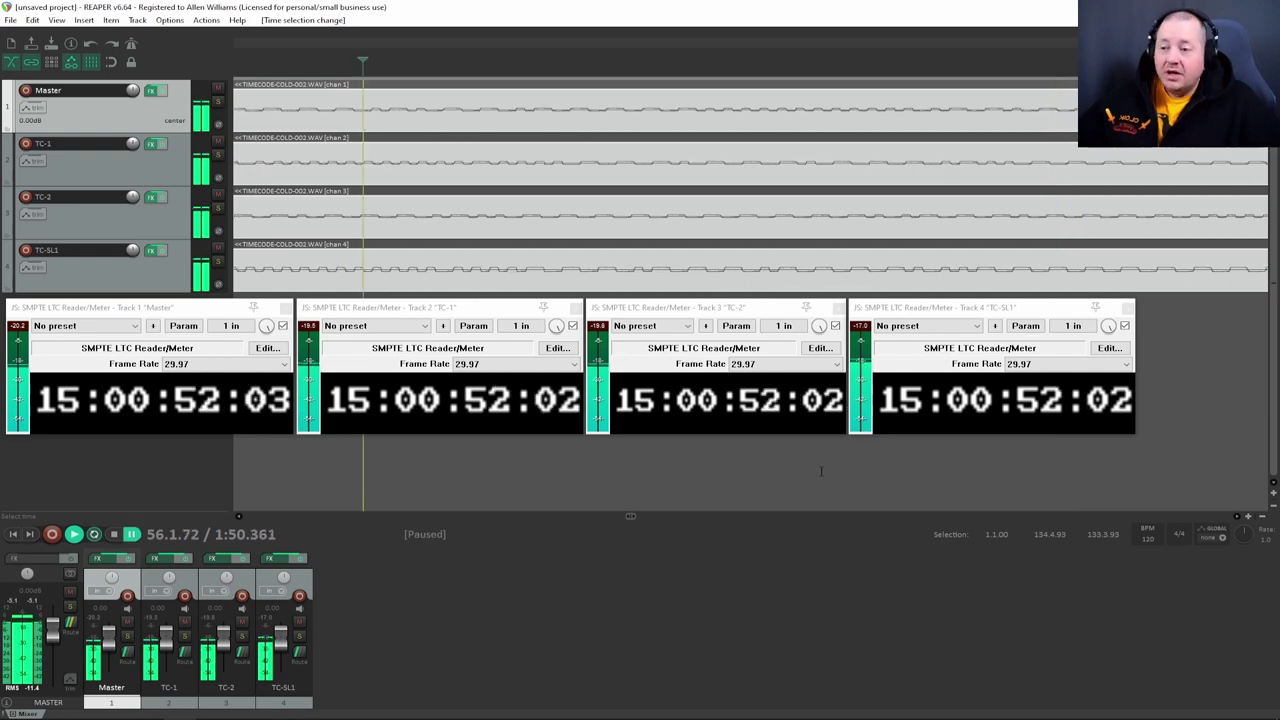